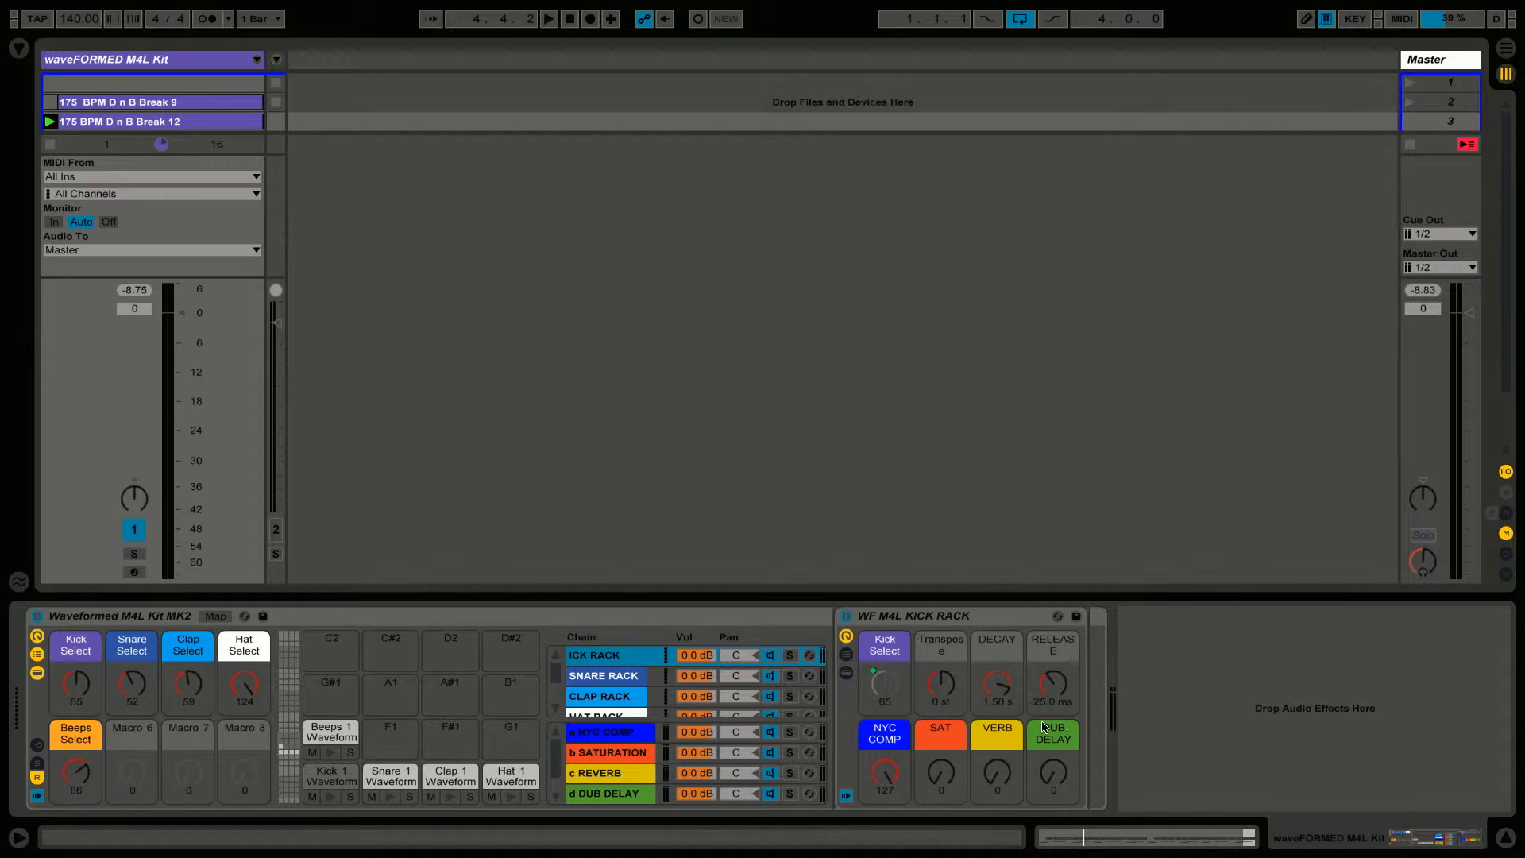
- Show the kick rack's chain list, open the Kick 1 Waveformed Sampler and expand its zone editor
left_click(847, 655)
left_click(846, 655)
double_click(1124, 654)
double_click(1124, 659)
double_click(1124, 658)
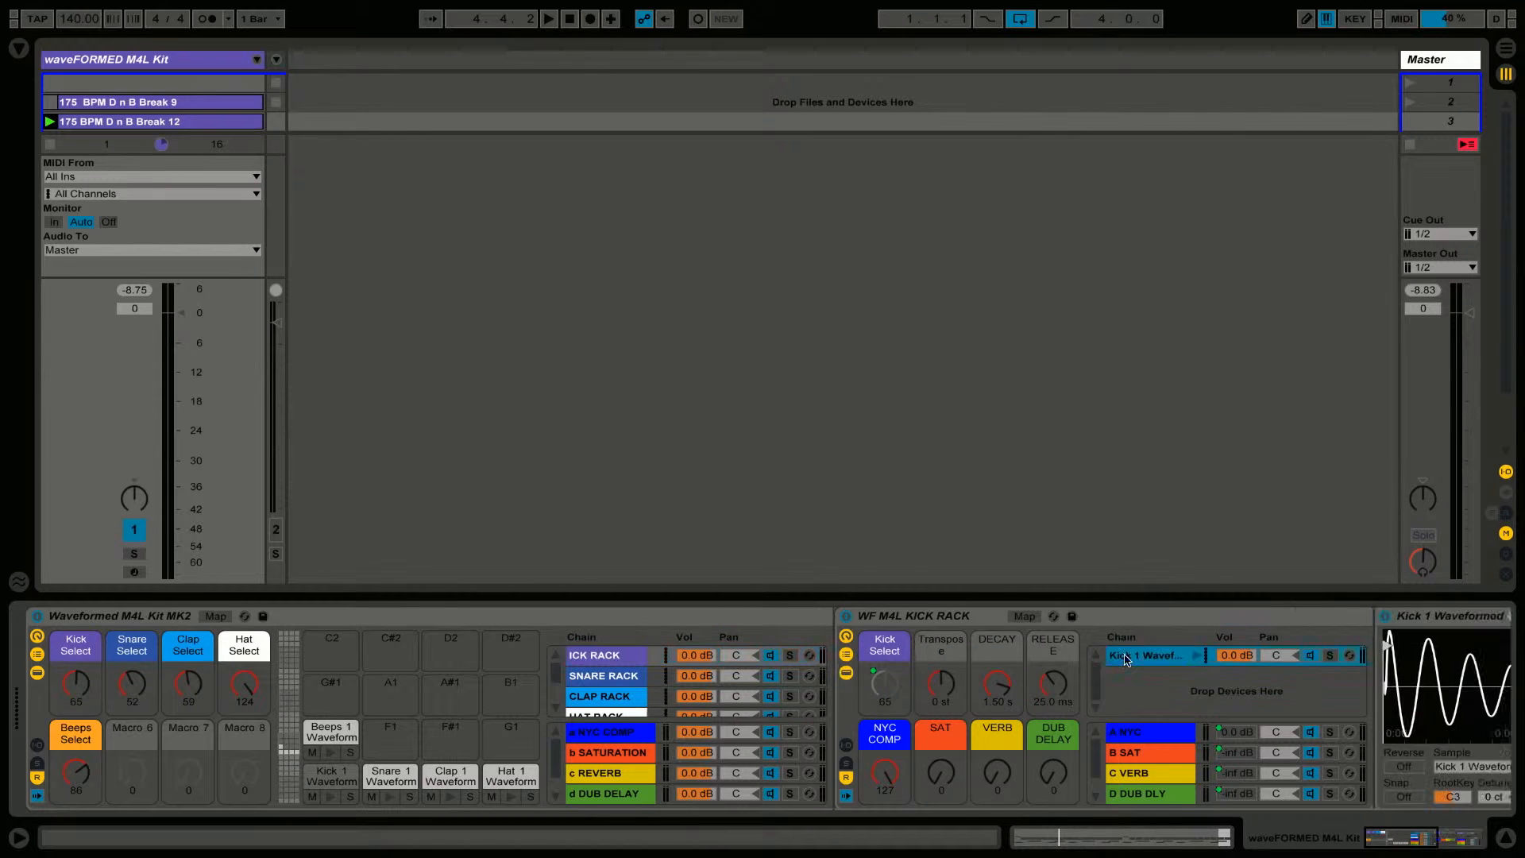
left_click_drag(1343, 844, 1398, 847)
left_click(985, 617)
left_click(985, 618)
left_click(986, 617)
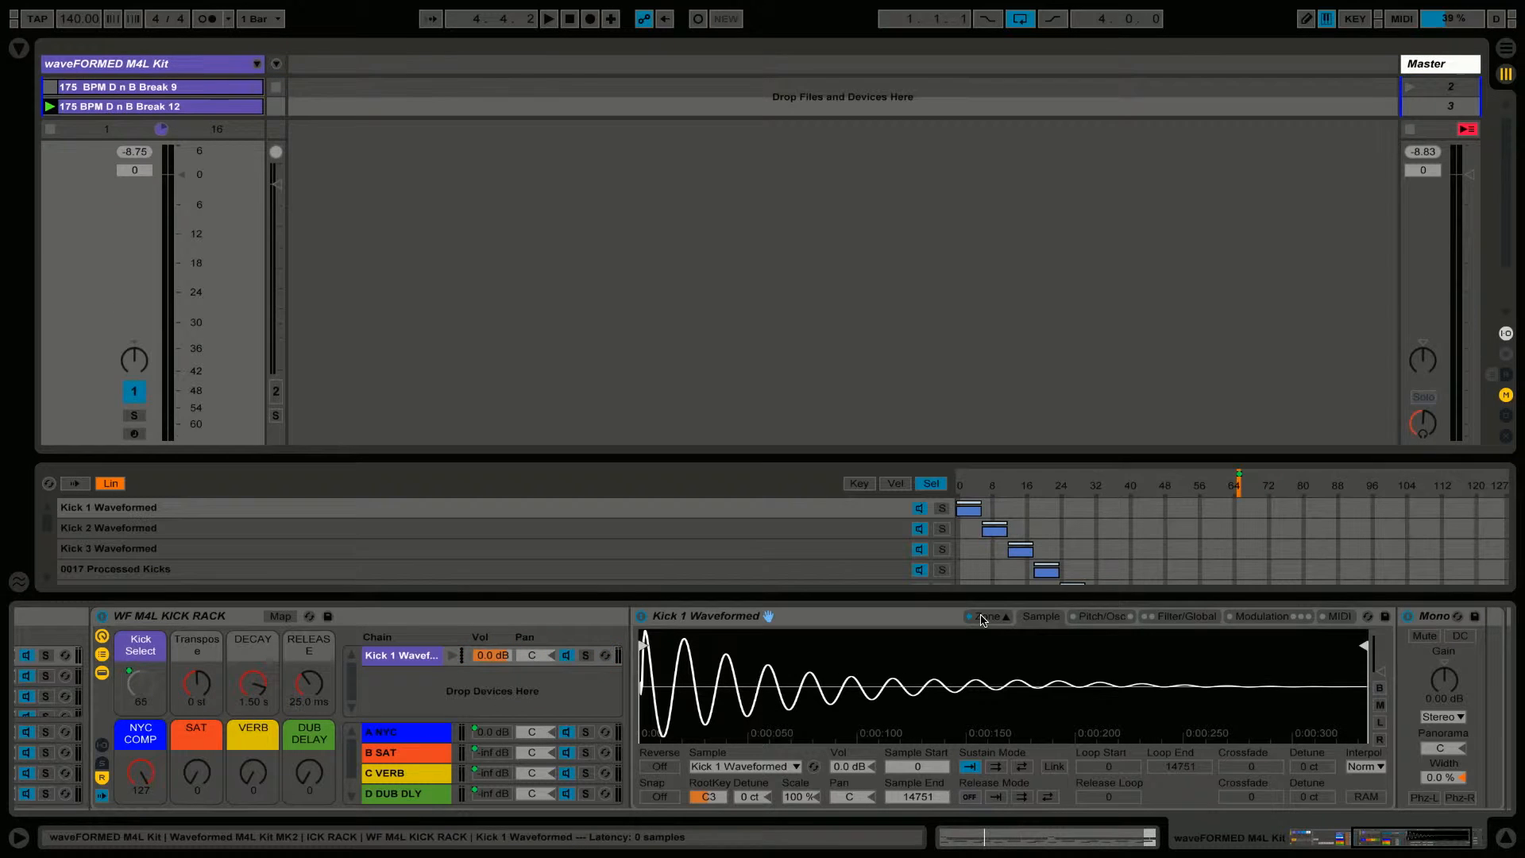
- Examine the key zones and sample-select zones of the layered kick samples, and close the zone editor
scroll(585, 432, "down", 5)
left_click(859, 483)
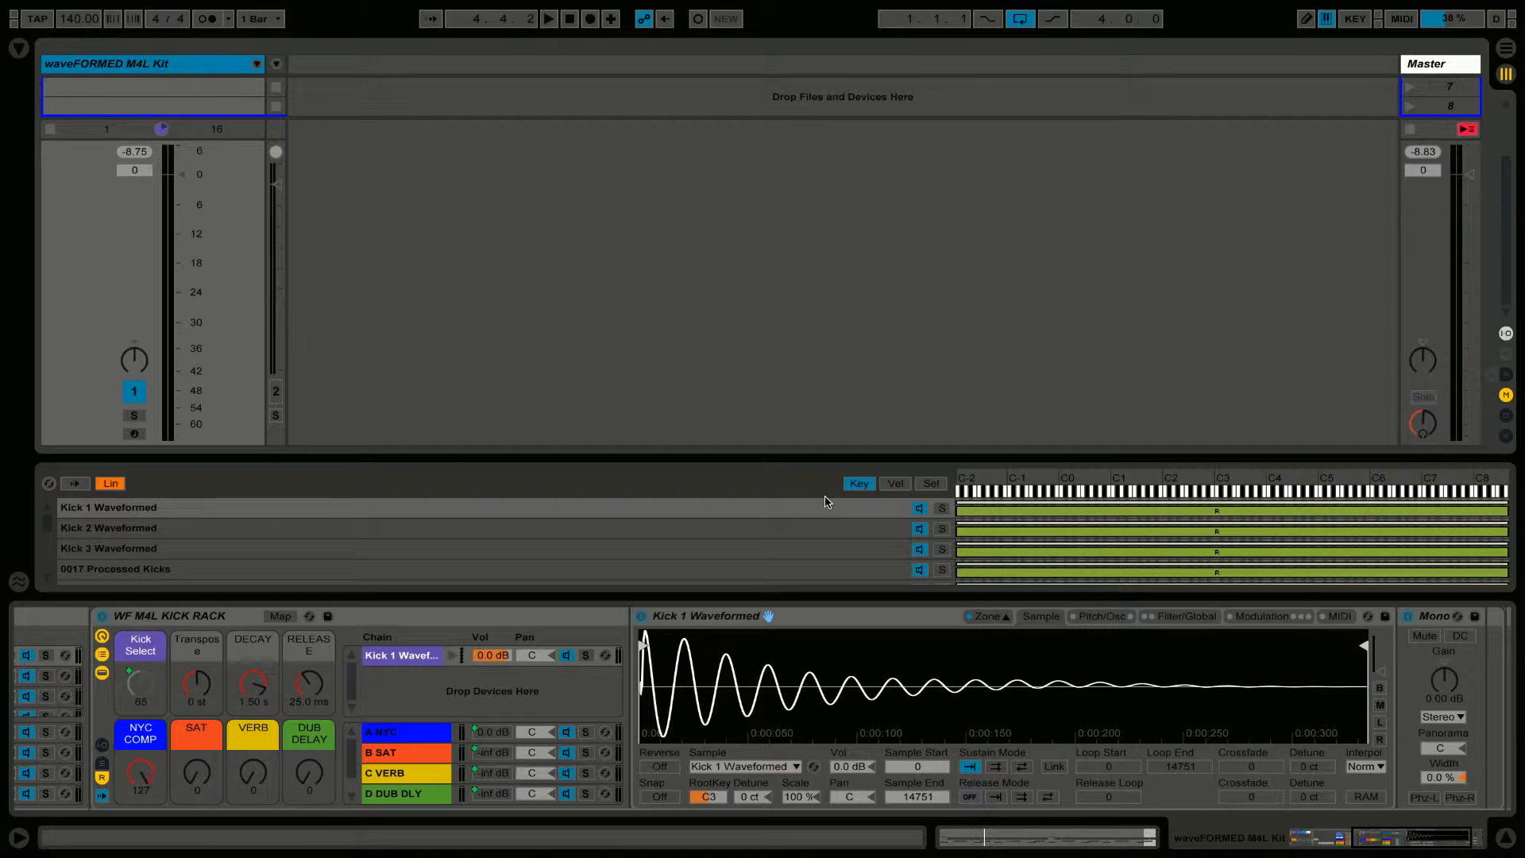
scroll(672, 539, "down", 5)
left_click_drag(688, 458, 664, 268)
scroll(641, 398, "down", 3)
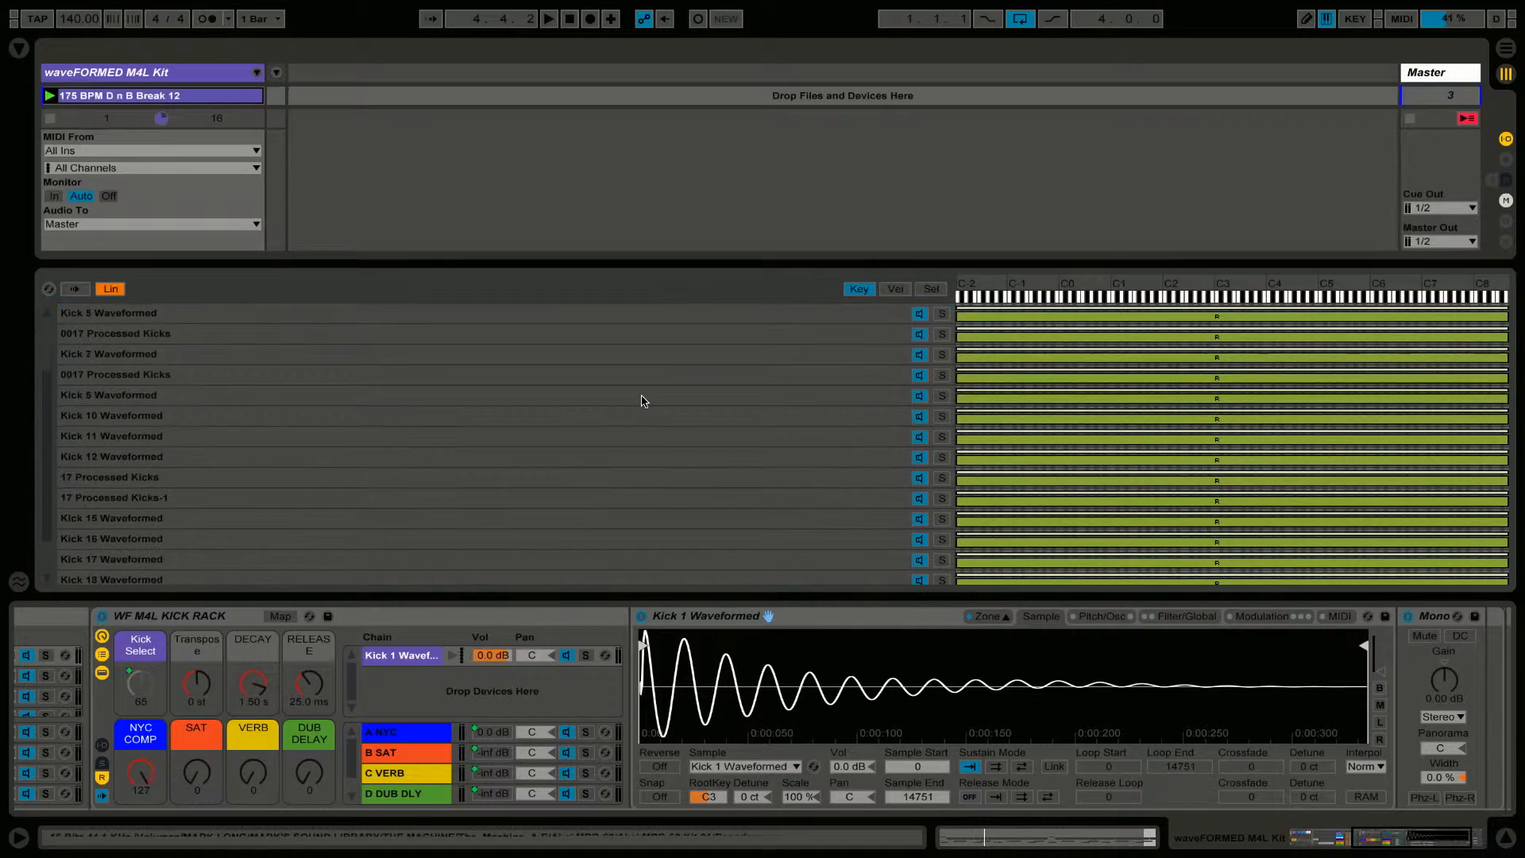
scroll(644, 399, "up", 2)
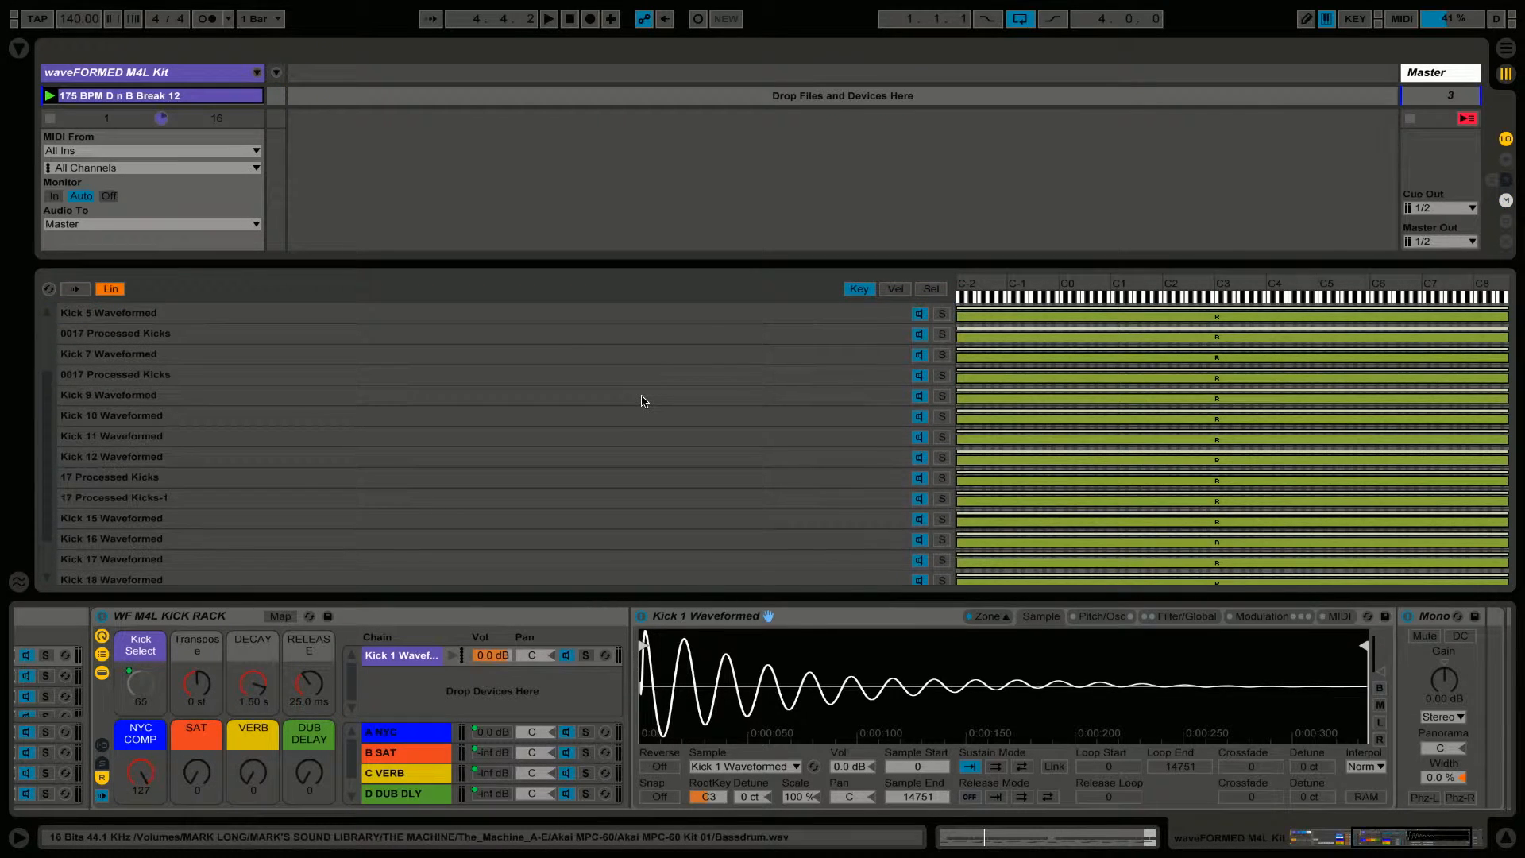
scroll(642, 397, "up", 3)
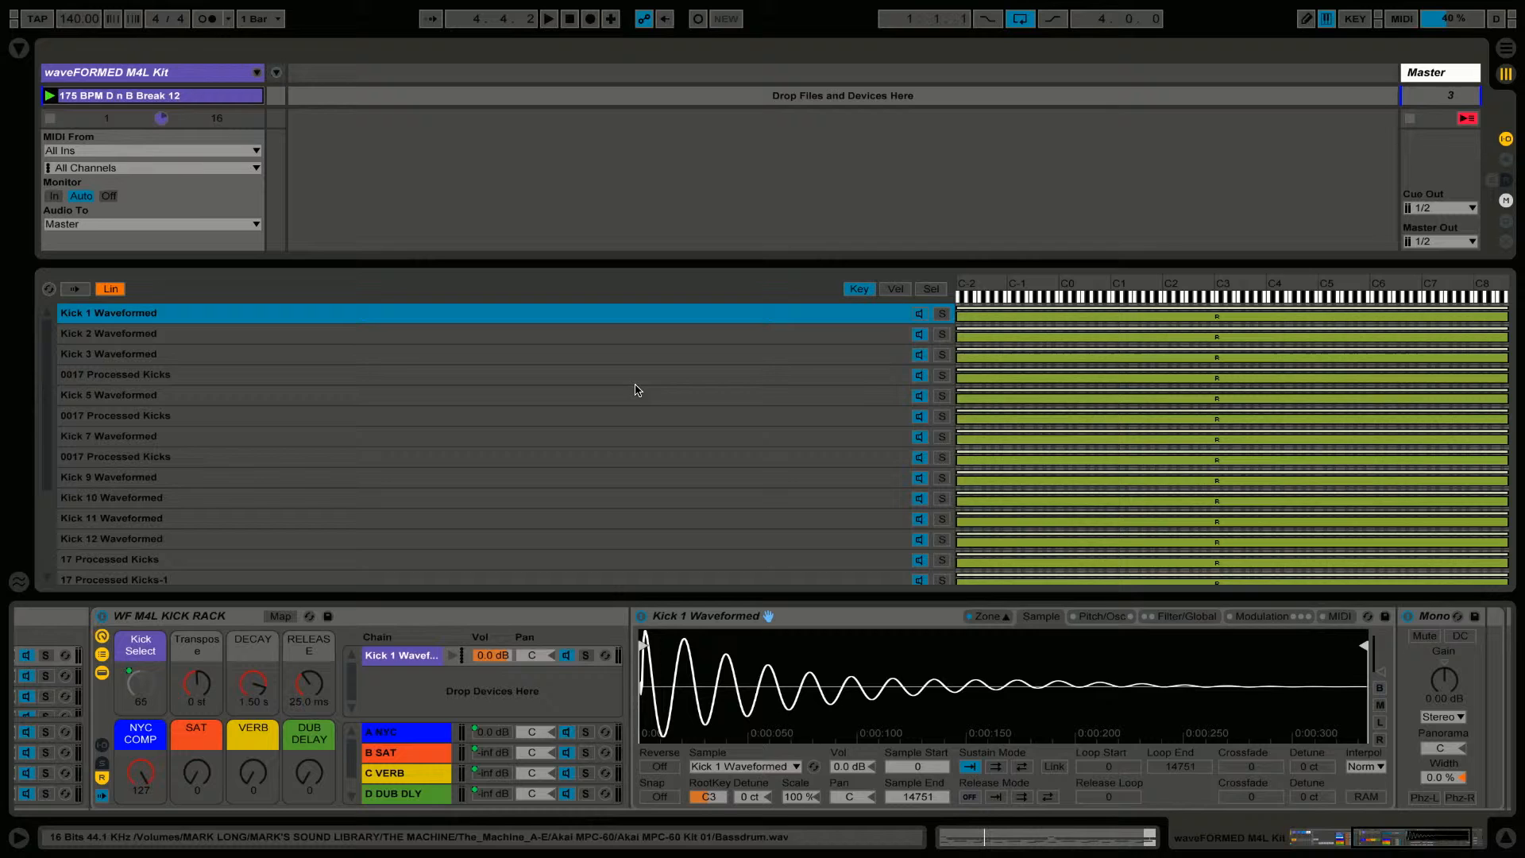
left_click(935, 290)
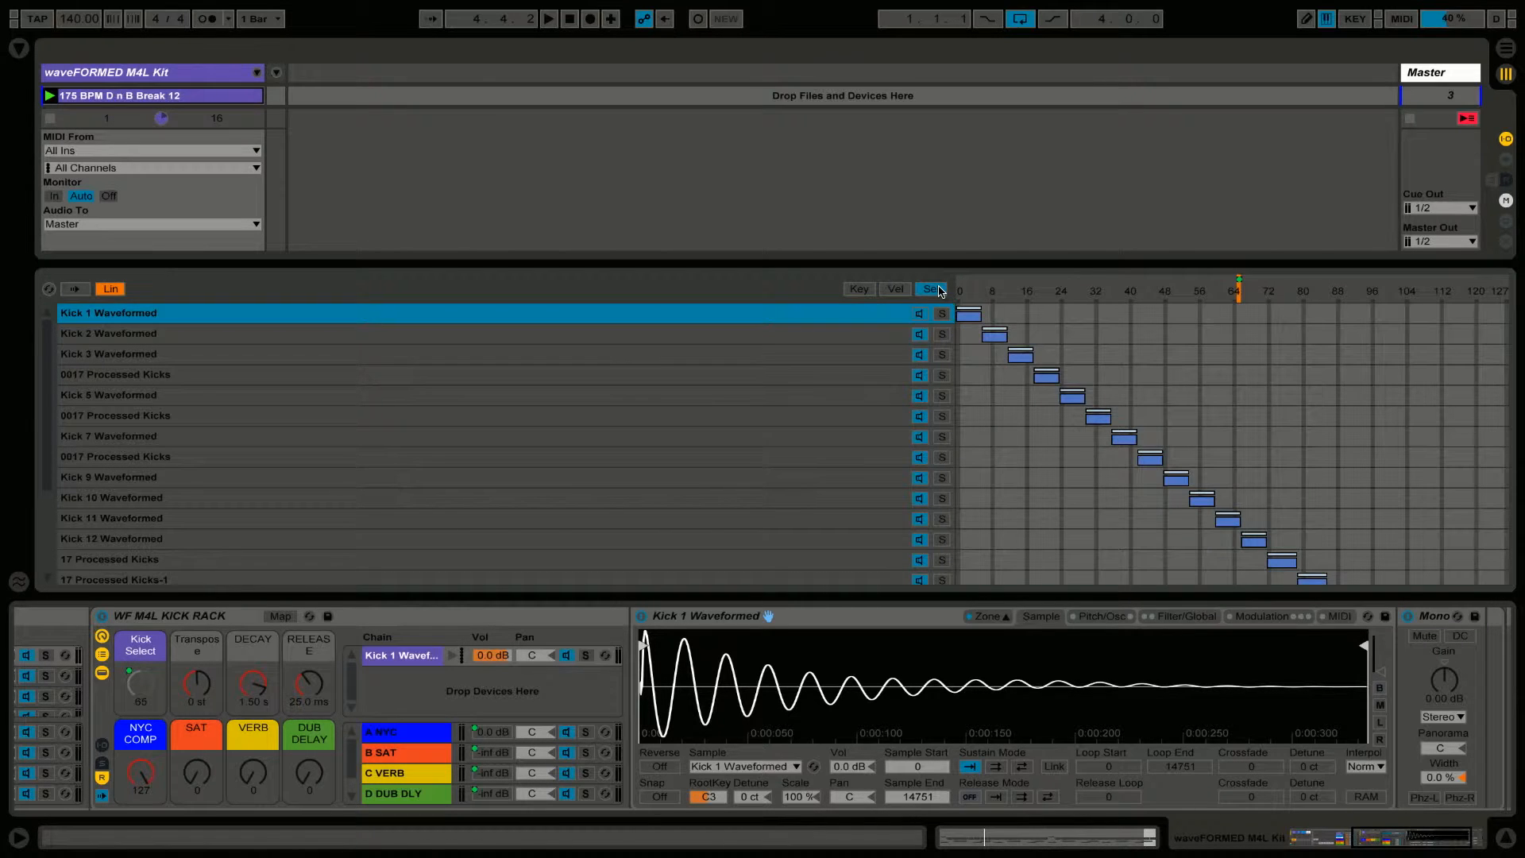
left_click(1006, 616)
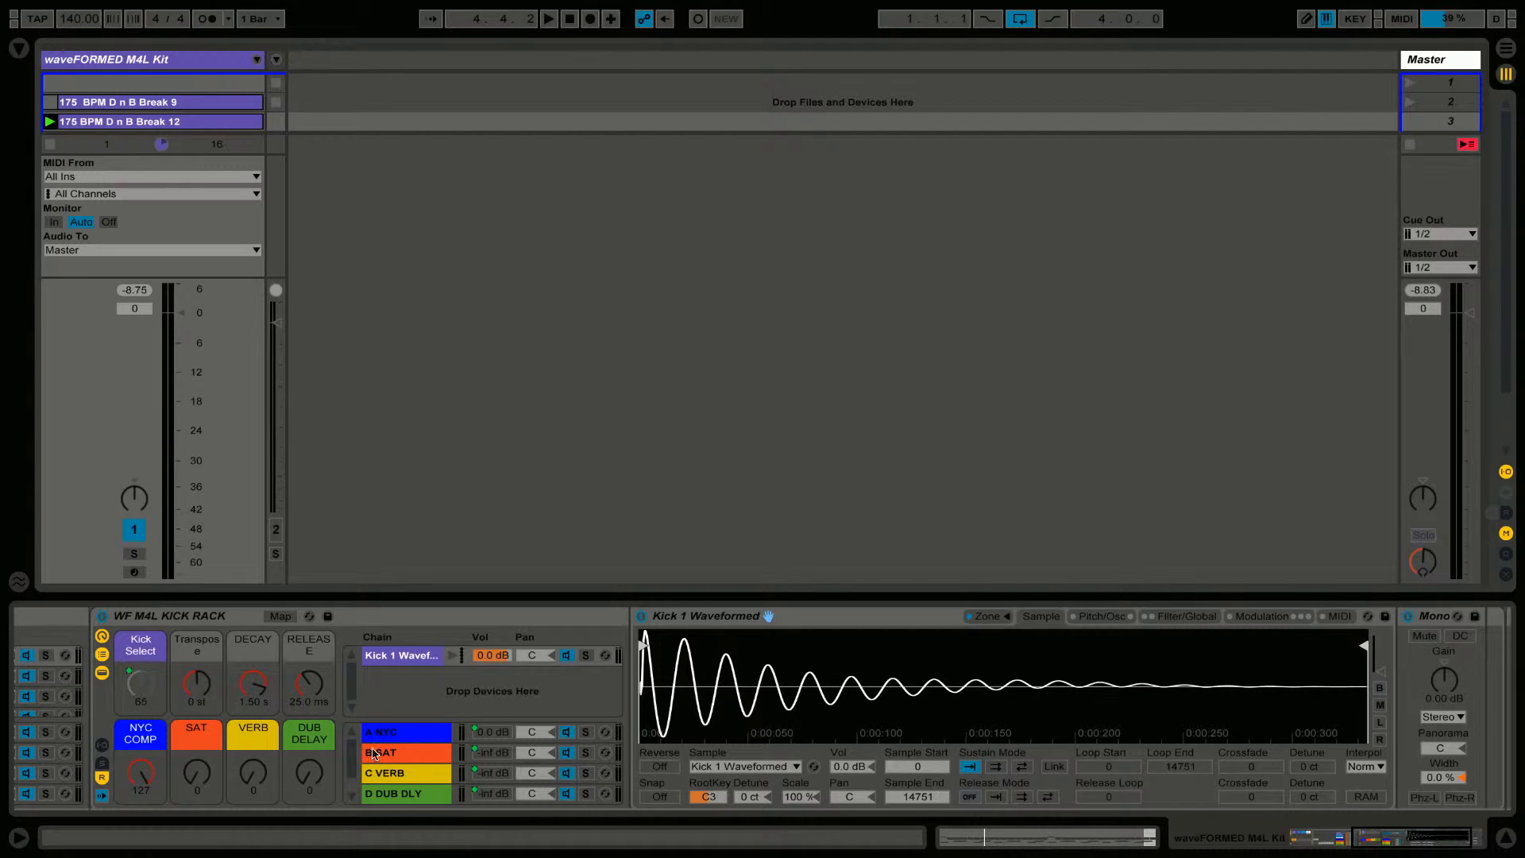
- Hide the kick rack's chain list and devices and return to the full drum kit
left_click(101, 656)
left_click(102, 675)
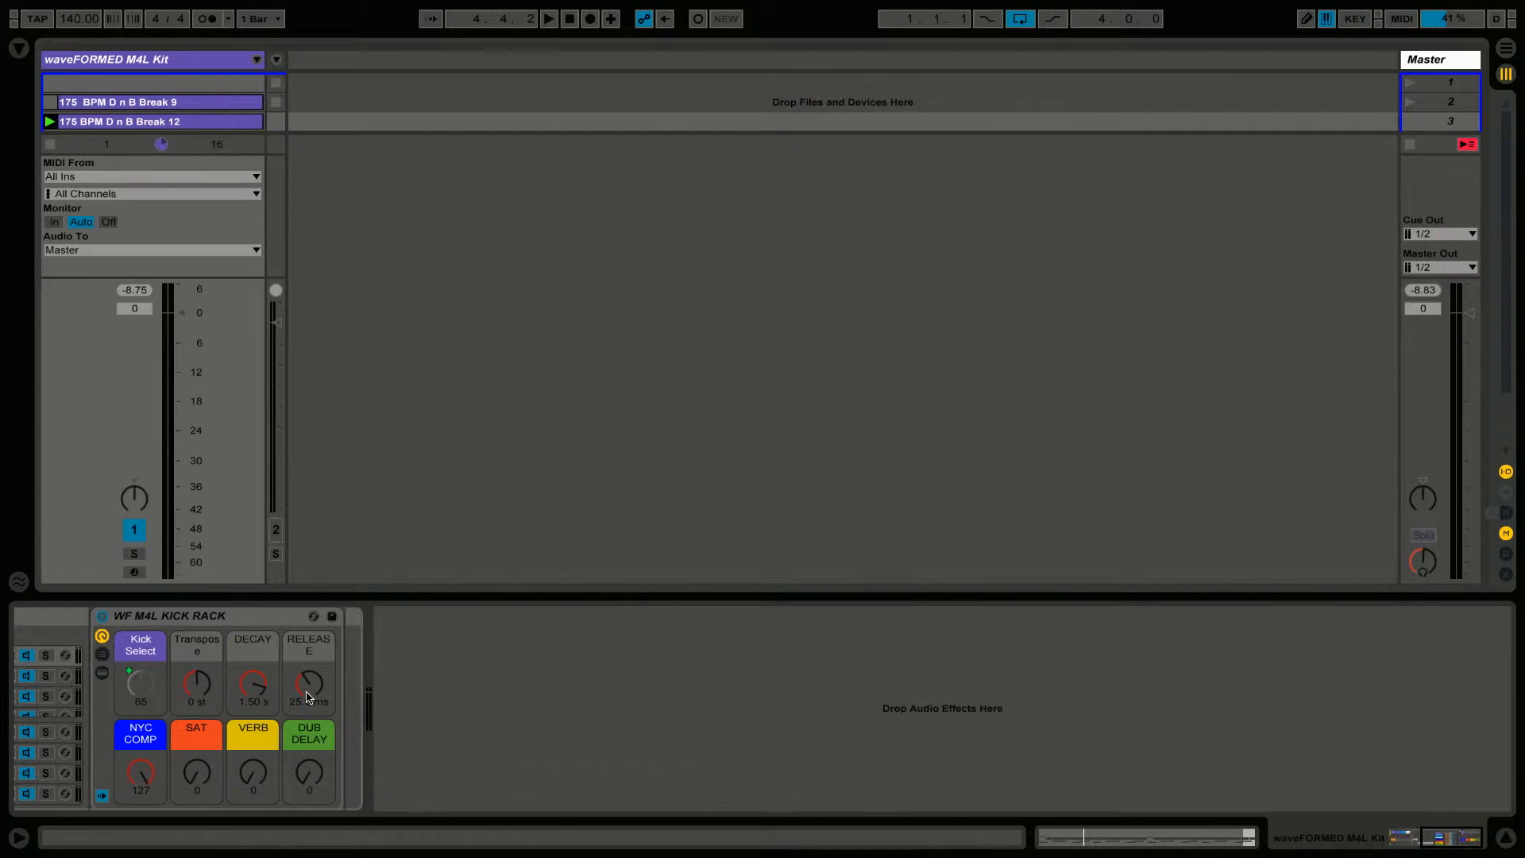
left_click(1363, 844)
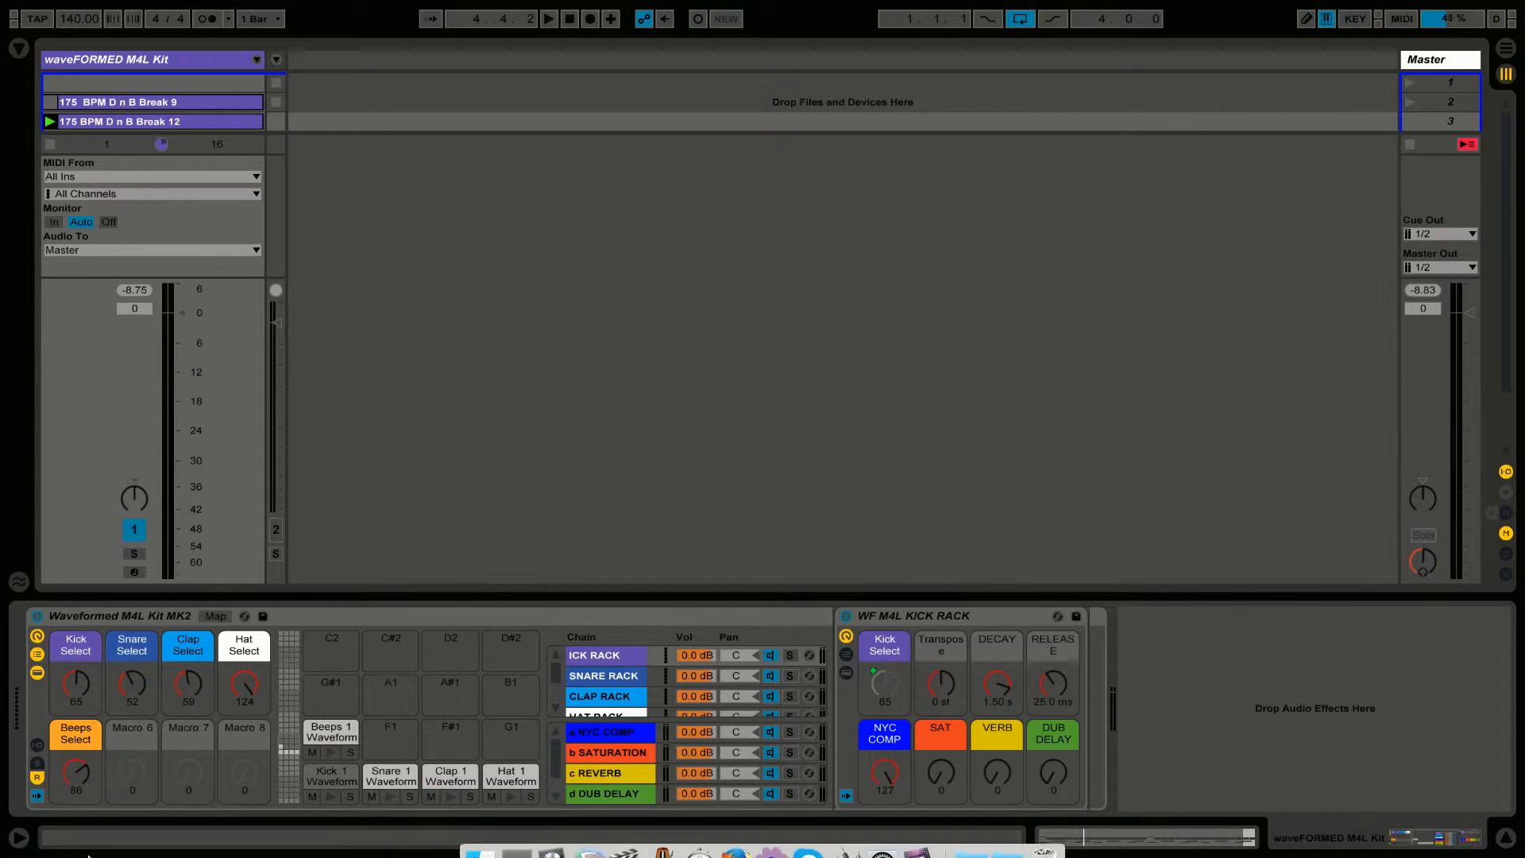
- Launch the 175 BPM D n B Break 12 clip and set Kick Select to 31, Snare Select to 37 and Hat Select to 39
left_click(50, 122)
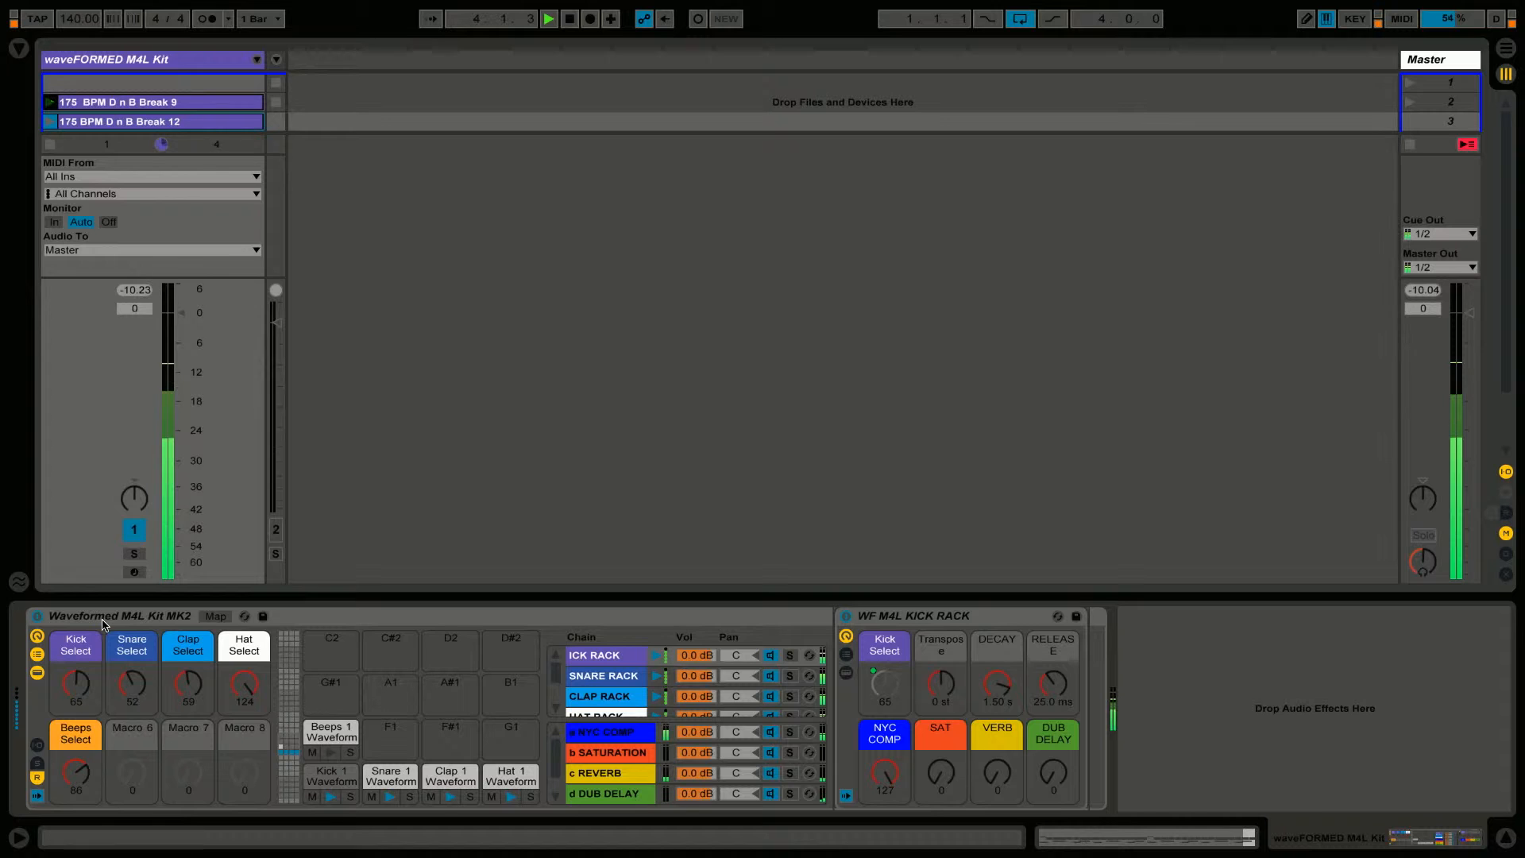
left_click_drag(76, 684, 245, 672)
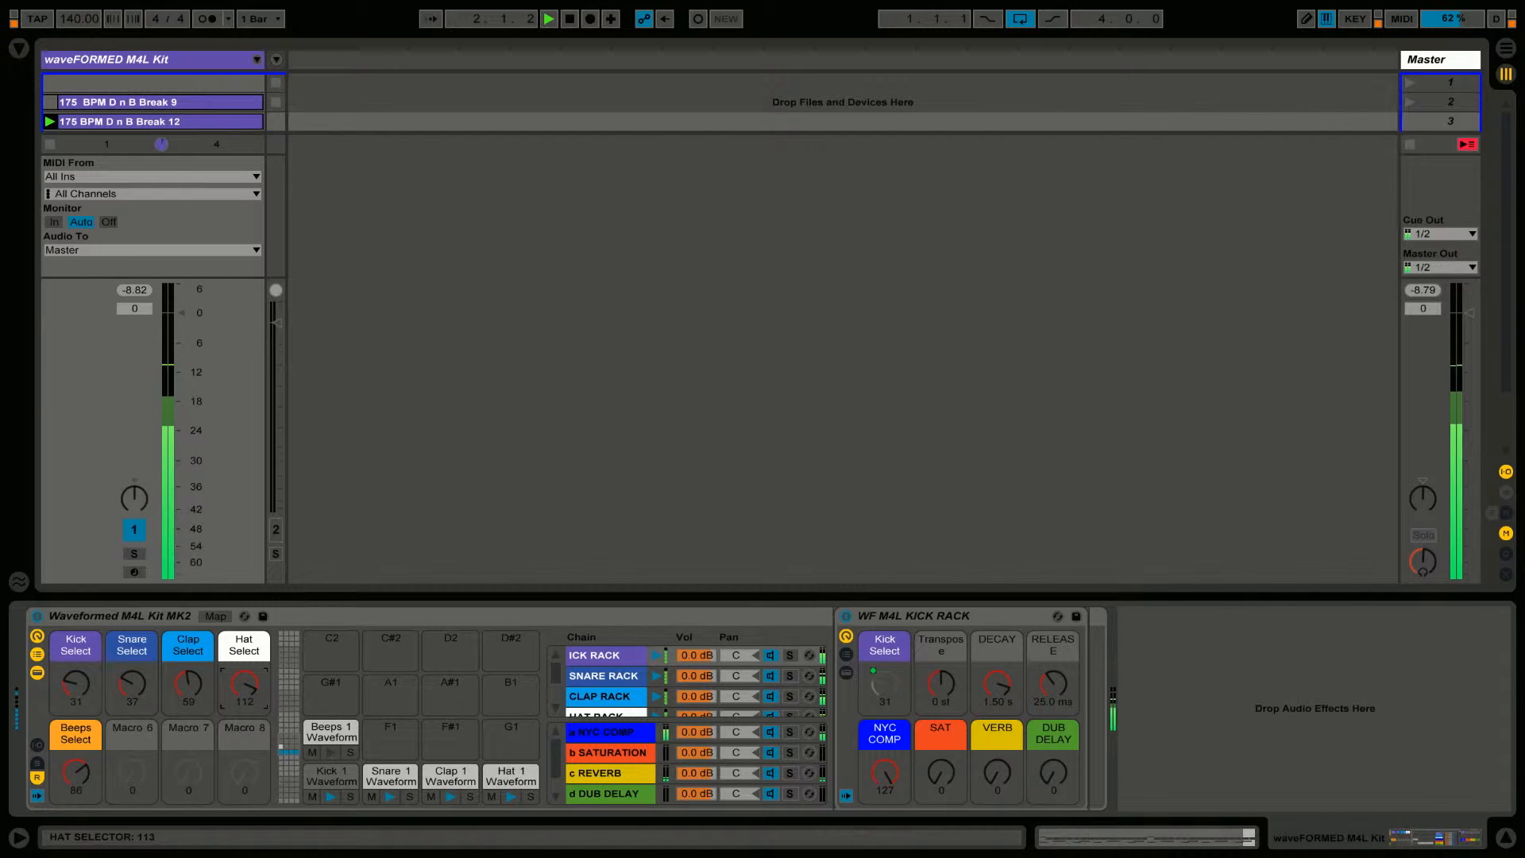
left_click_drag(244, 684, 245, 741)
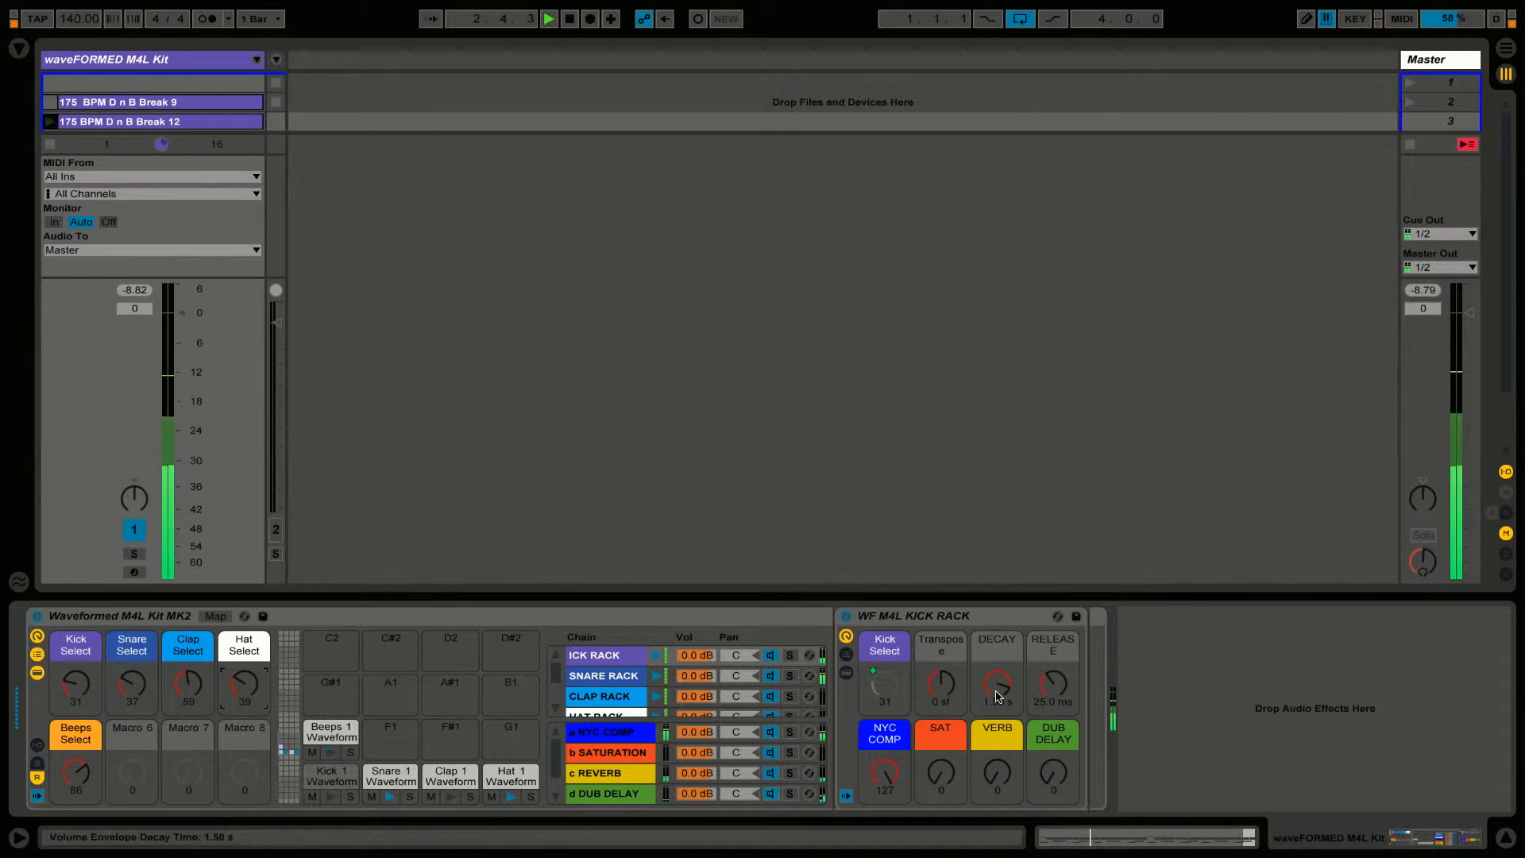
- Set the kick rack's Transpose to -5 st and Decay to 715 ms during playback, and stop playback
left_click_drag(941, 683, 941, 655)
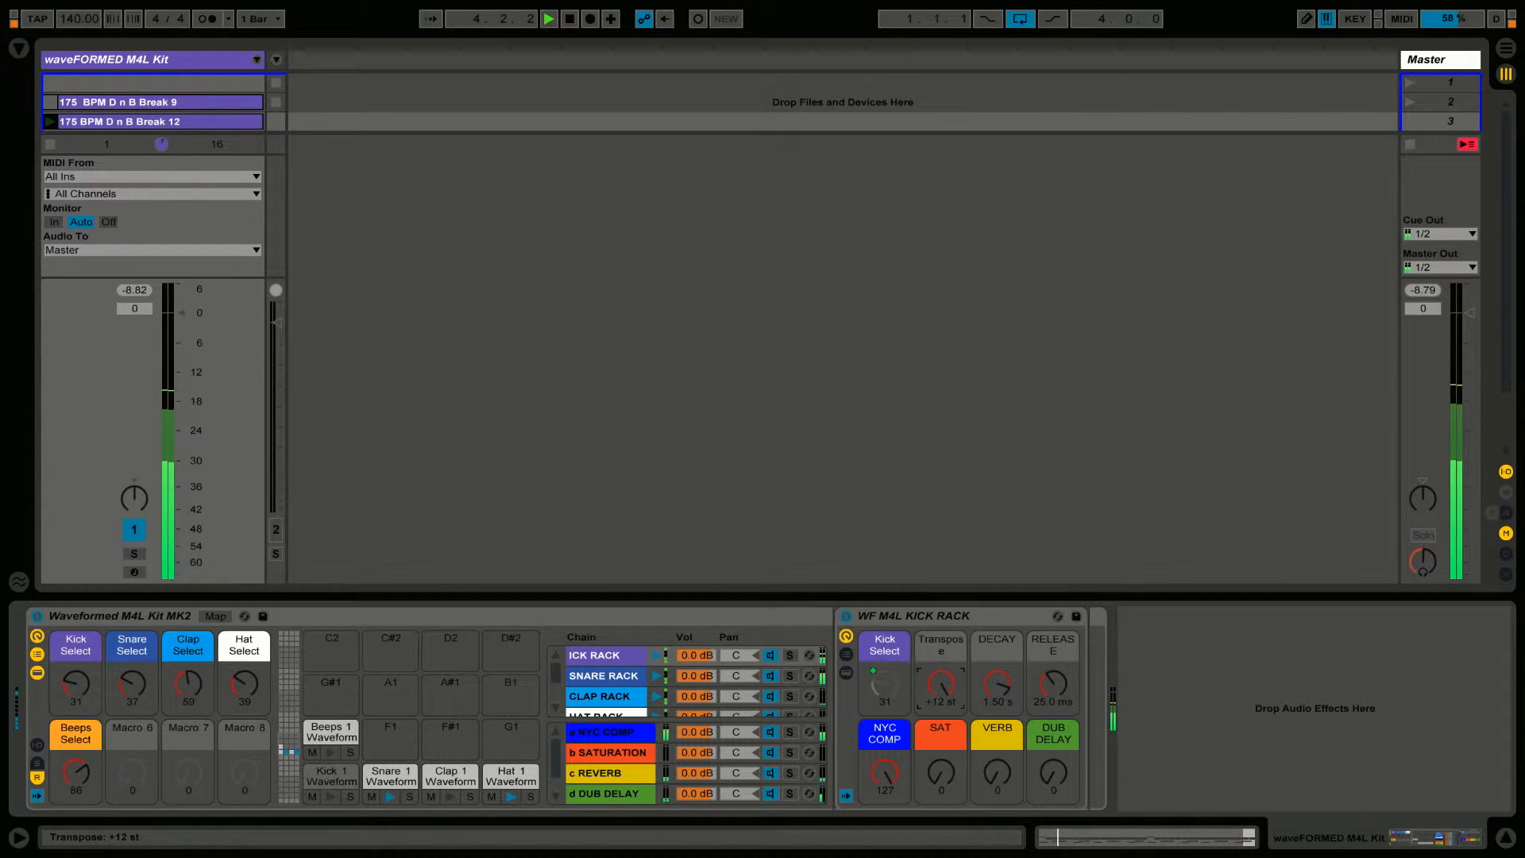
left_click_drag(941, 683, 998, 715)
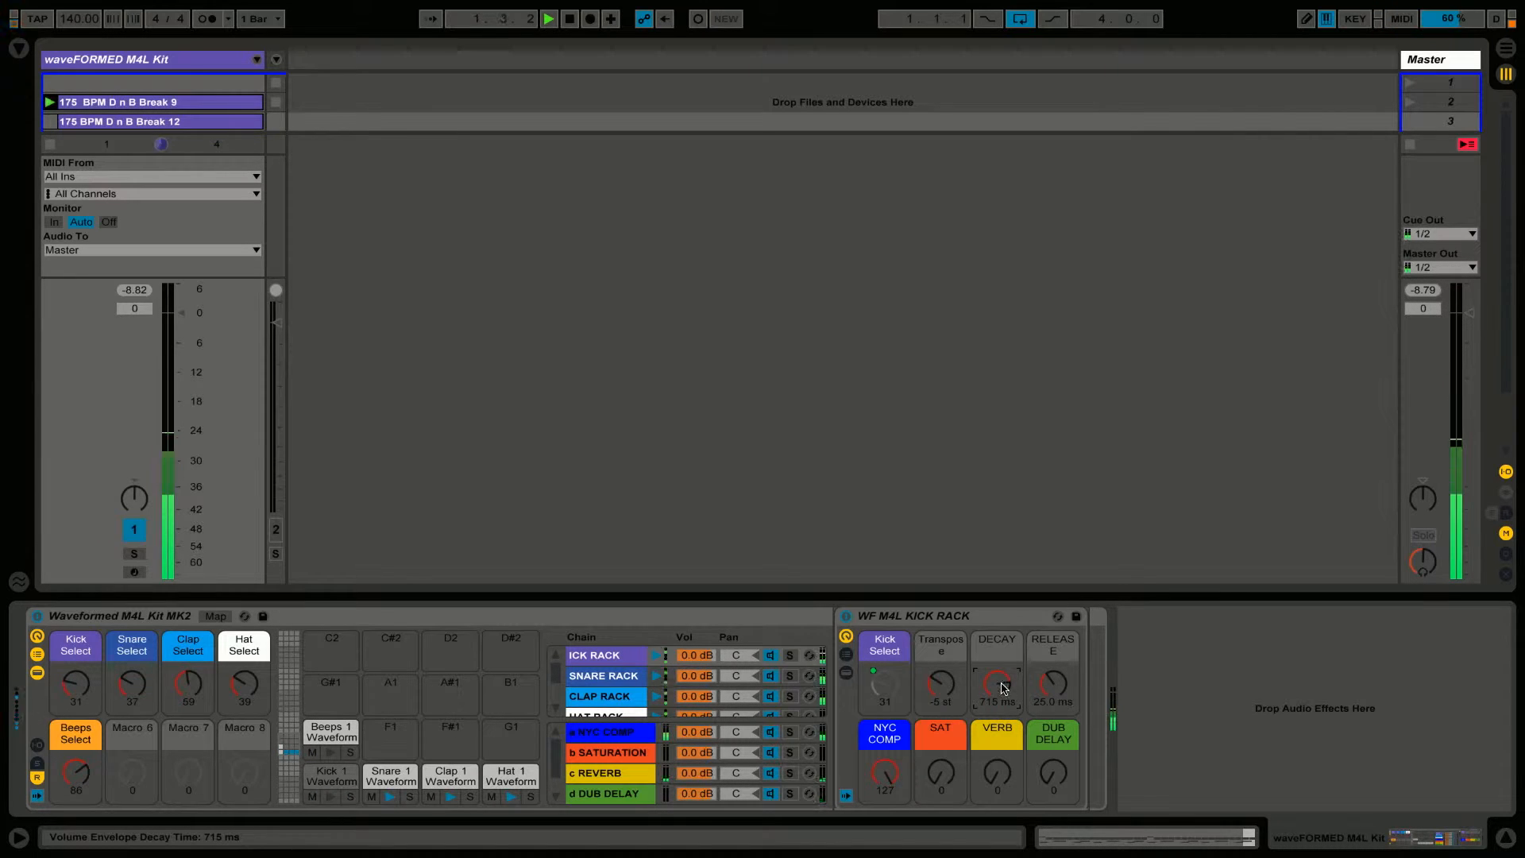
key("space")
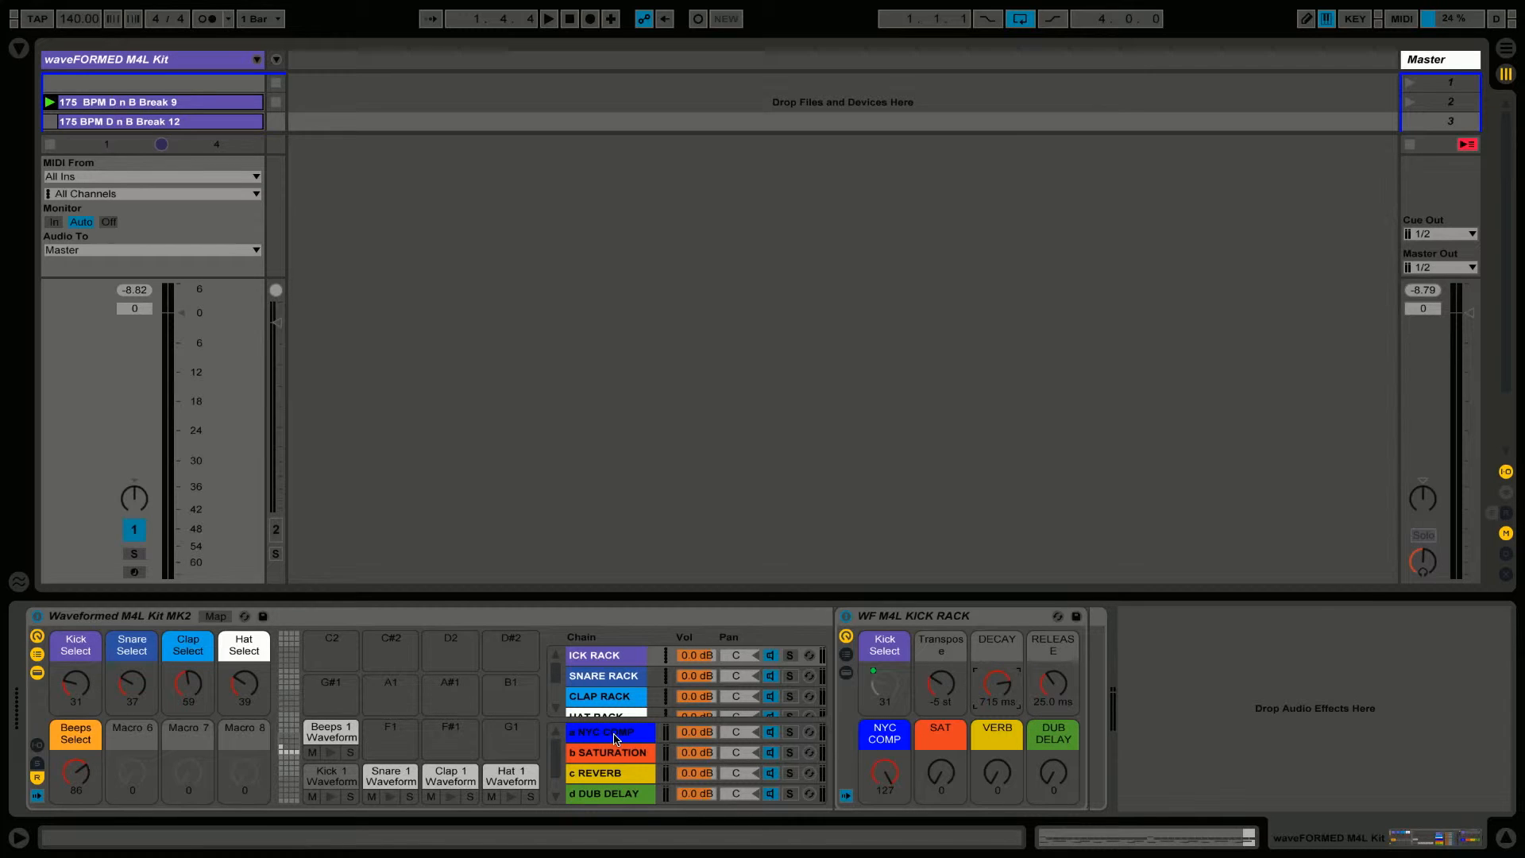
- Show the kick rack's chain list together with its input and output routing
left_click(846, 654)
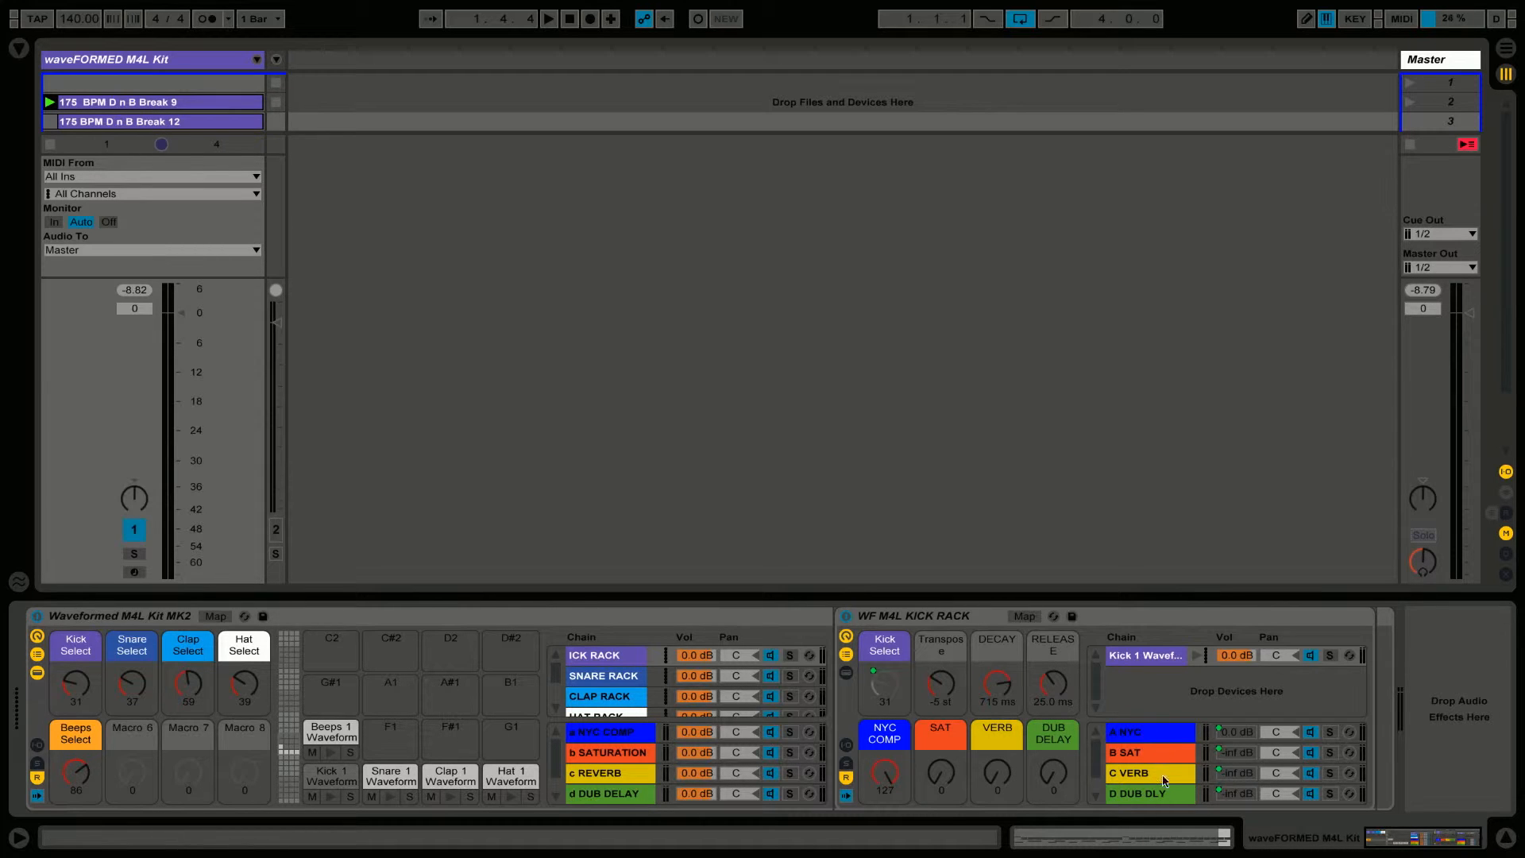
left_click(846, 746)
left_click(1450, 843)
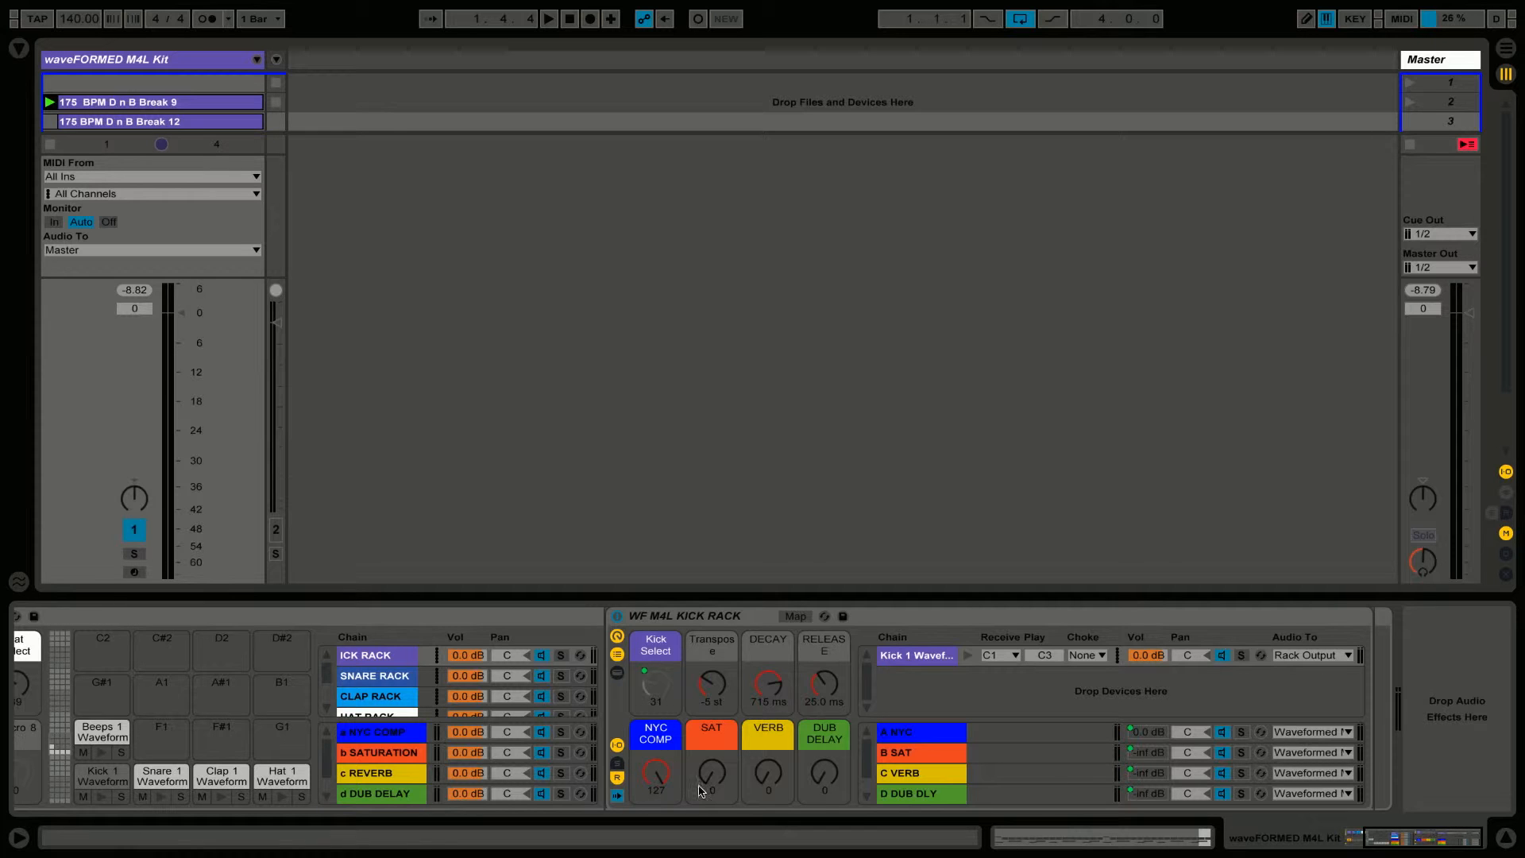
- Audition the kick rack's SAT macro during playback at 106 and 0, and leave it at 127
left_click_drag(715, 777, 715, 699)
key("space")
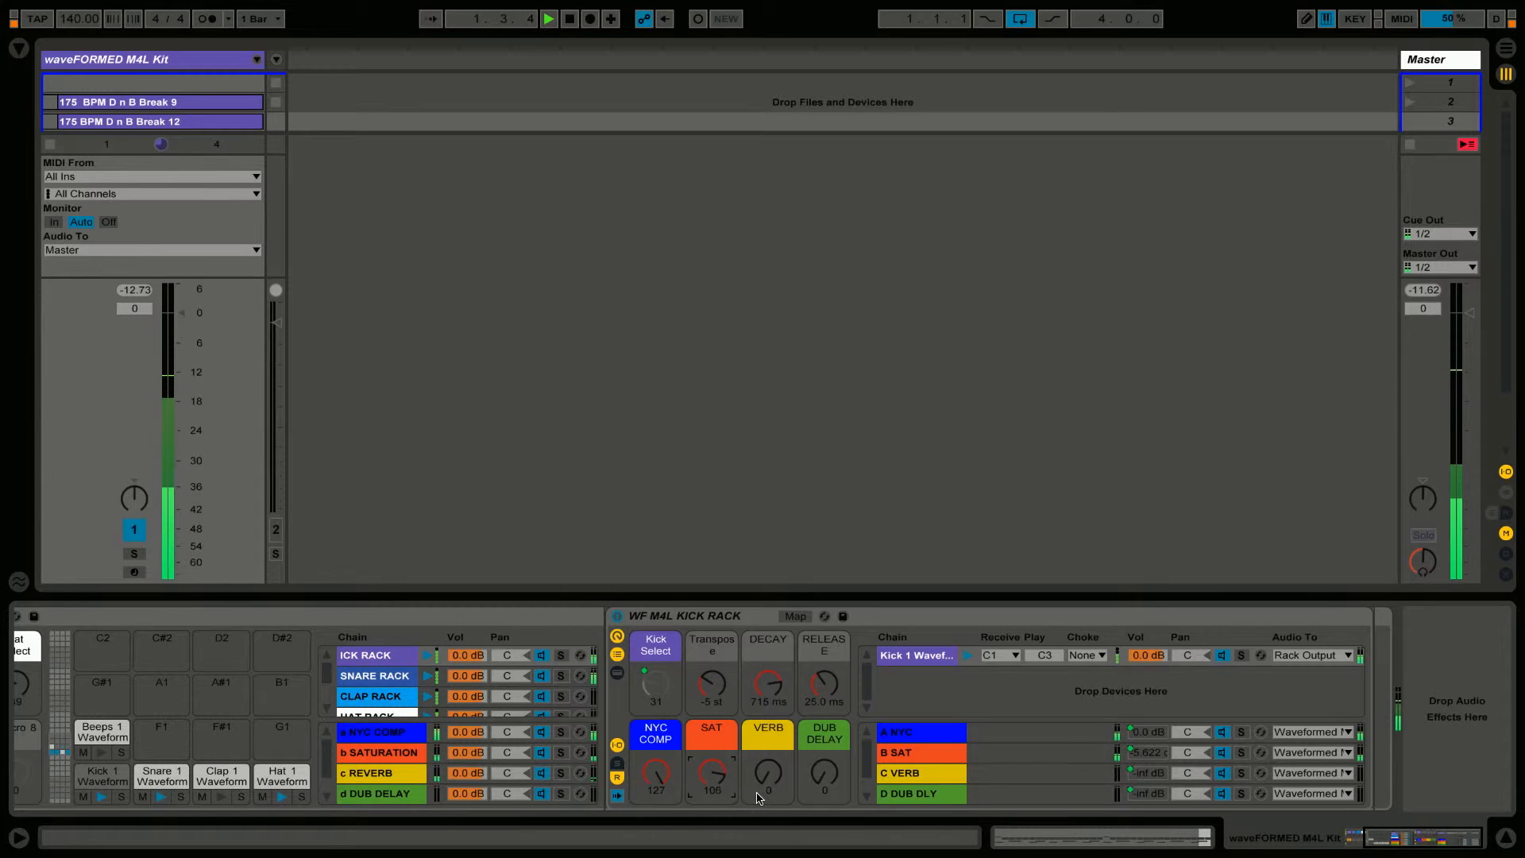
left_click_drag(717, 775, 717, 818)
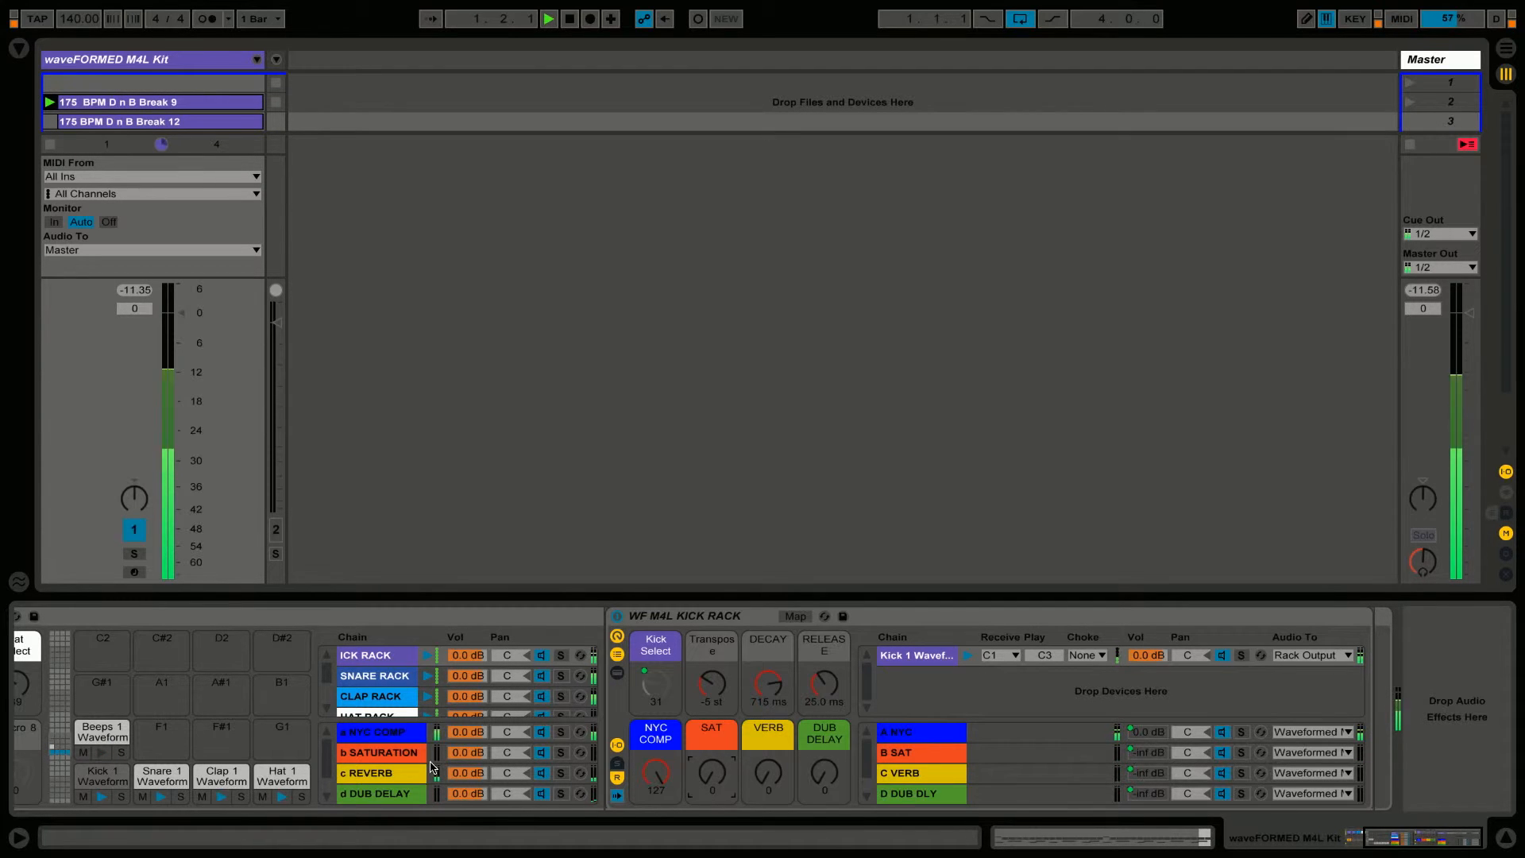
left_click_drag(713, 774, 713, 691)
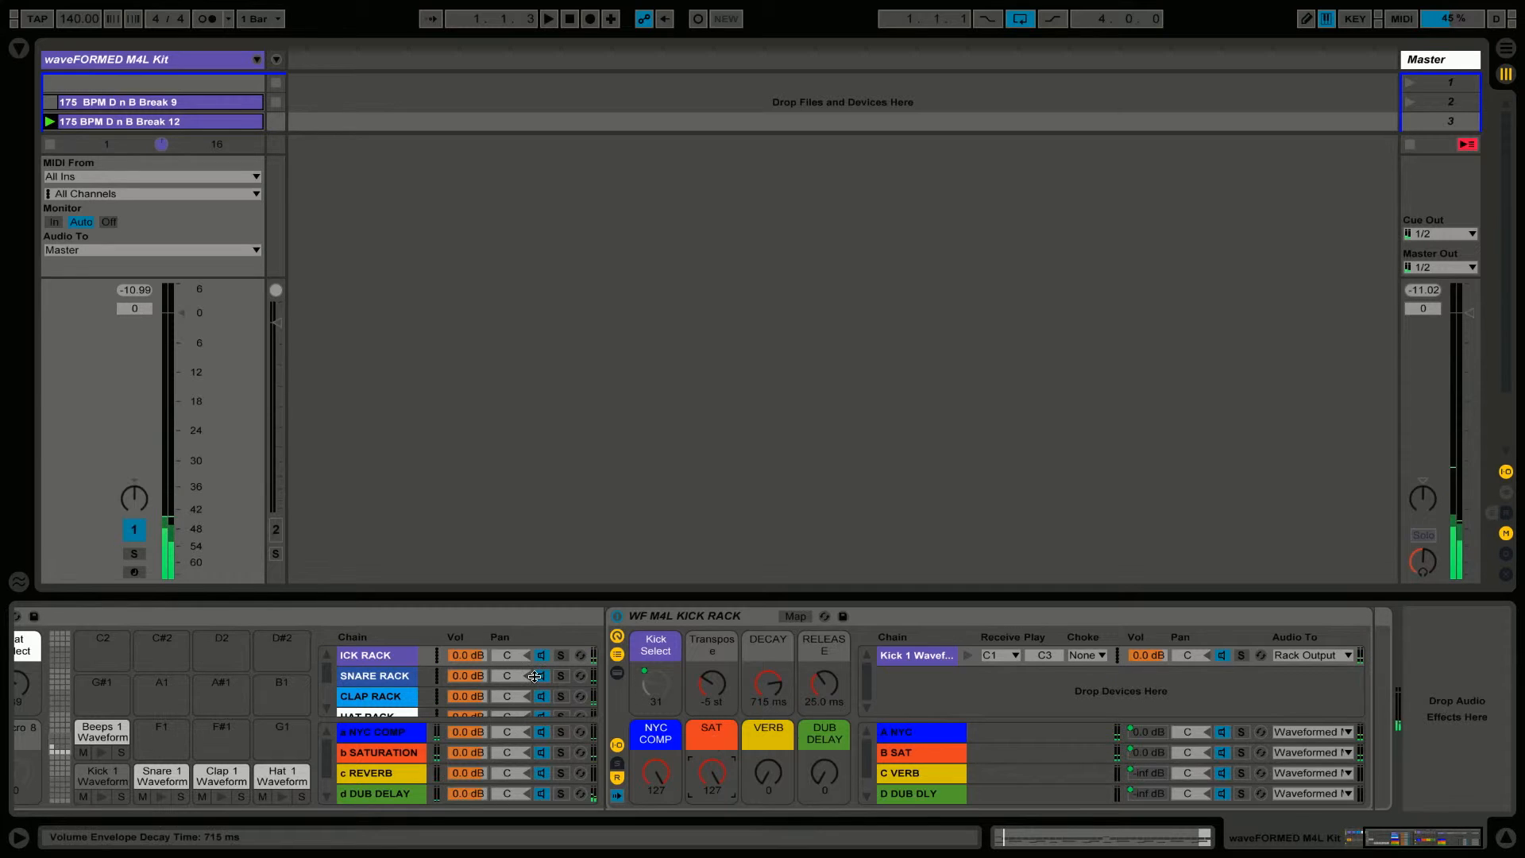
- Return to the full drum kit and hide the kick rack's chain list
left_click(1337, 845)
mouse_move(1337, 845)
left_mouse_down()
mouse_move(1384, 846)
mouse_move(1335, 845)
left_mouse_up()
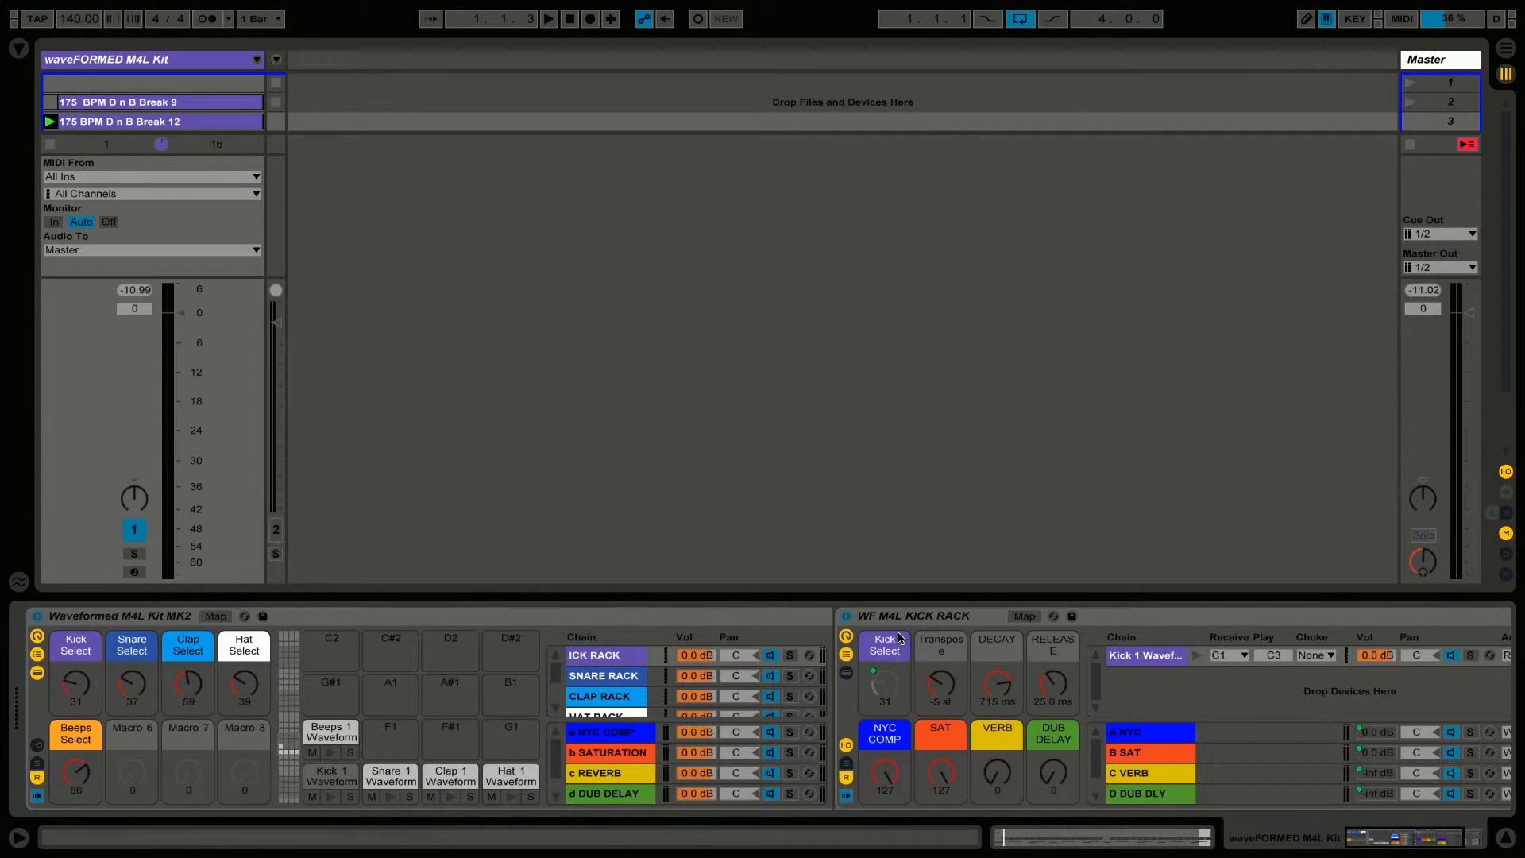
left_click(846, 654)
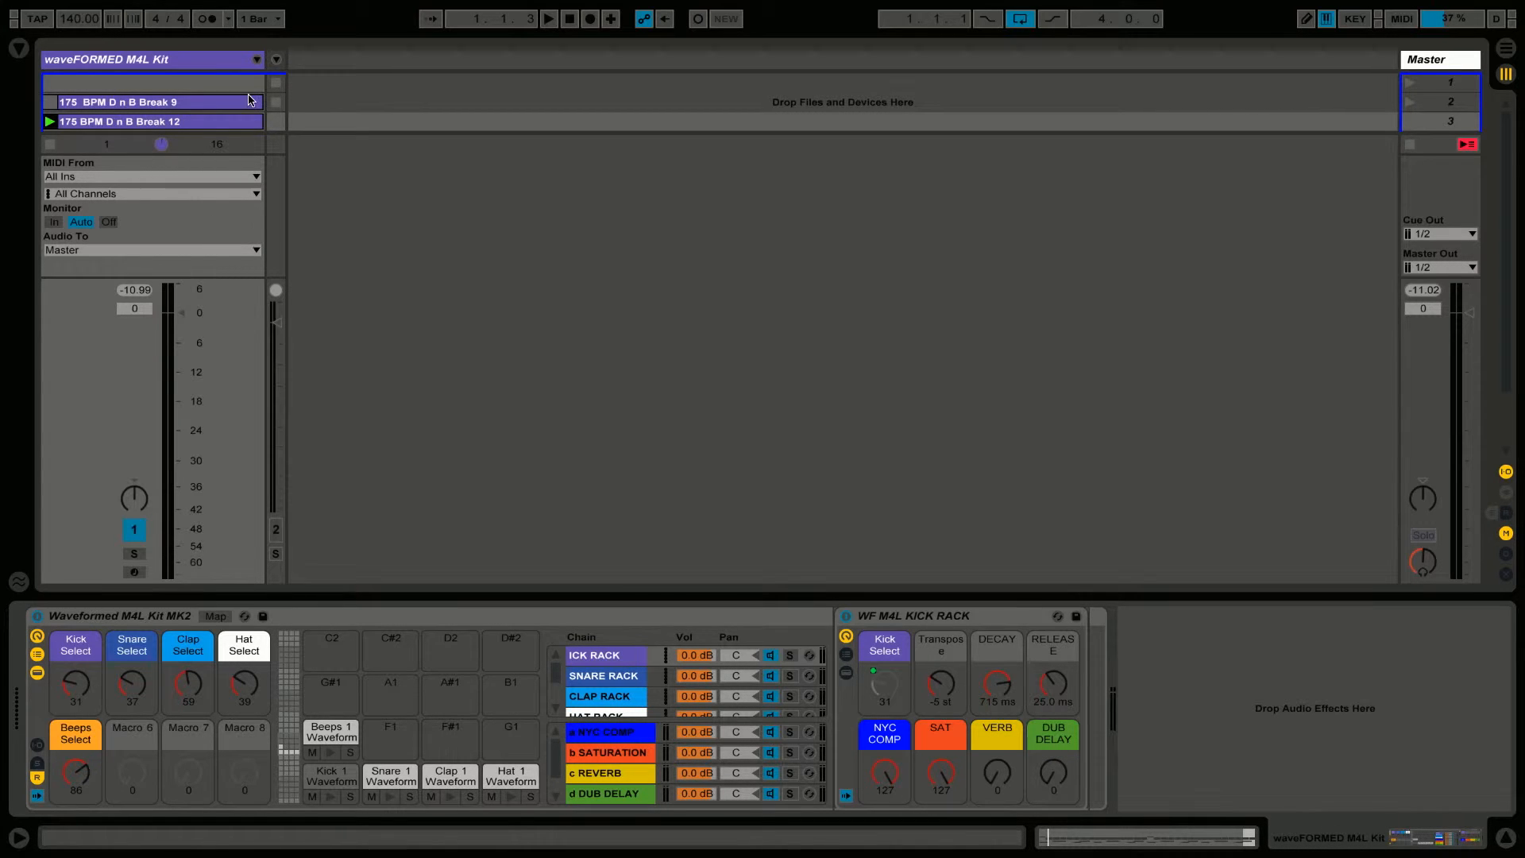
- Unfold the drum kit track into its individual rack chains in the mixer and show the kit's send controls
left_click(256, 58)
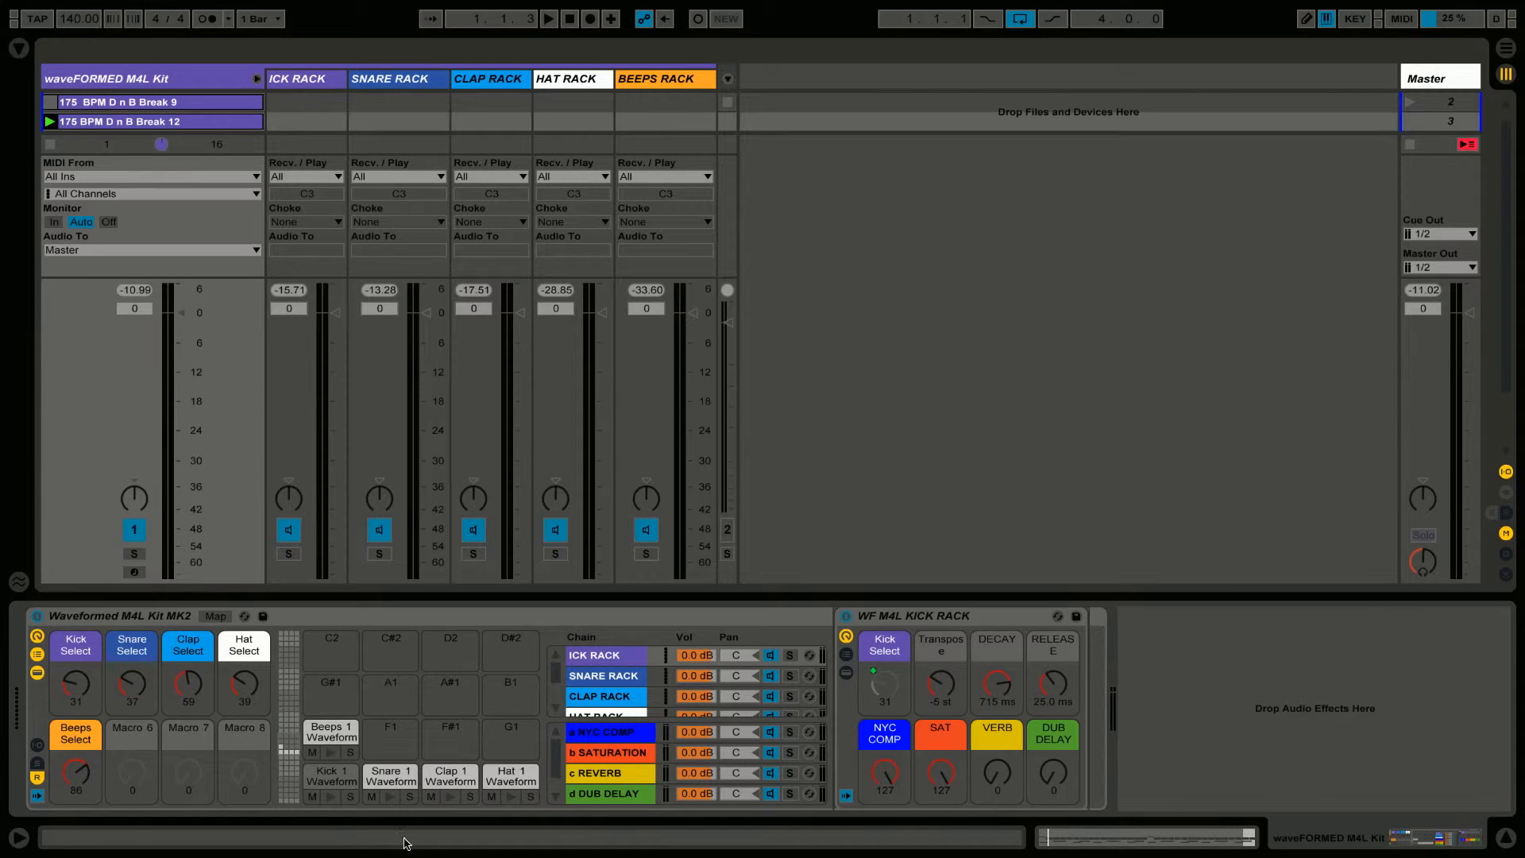
left_click(37, 763)
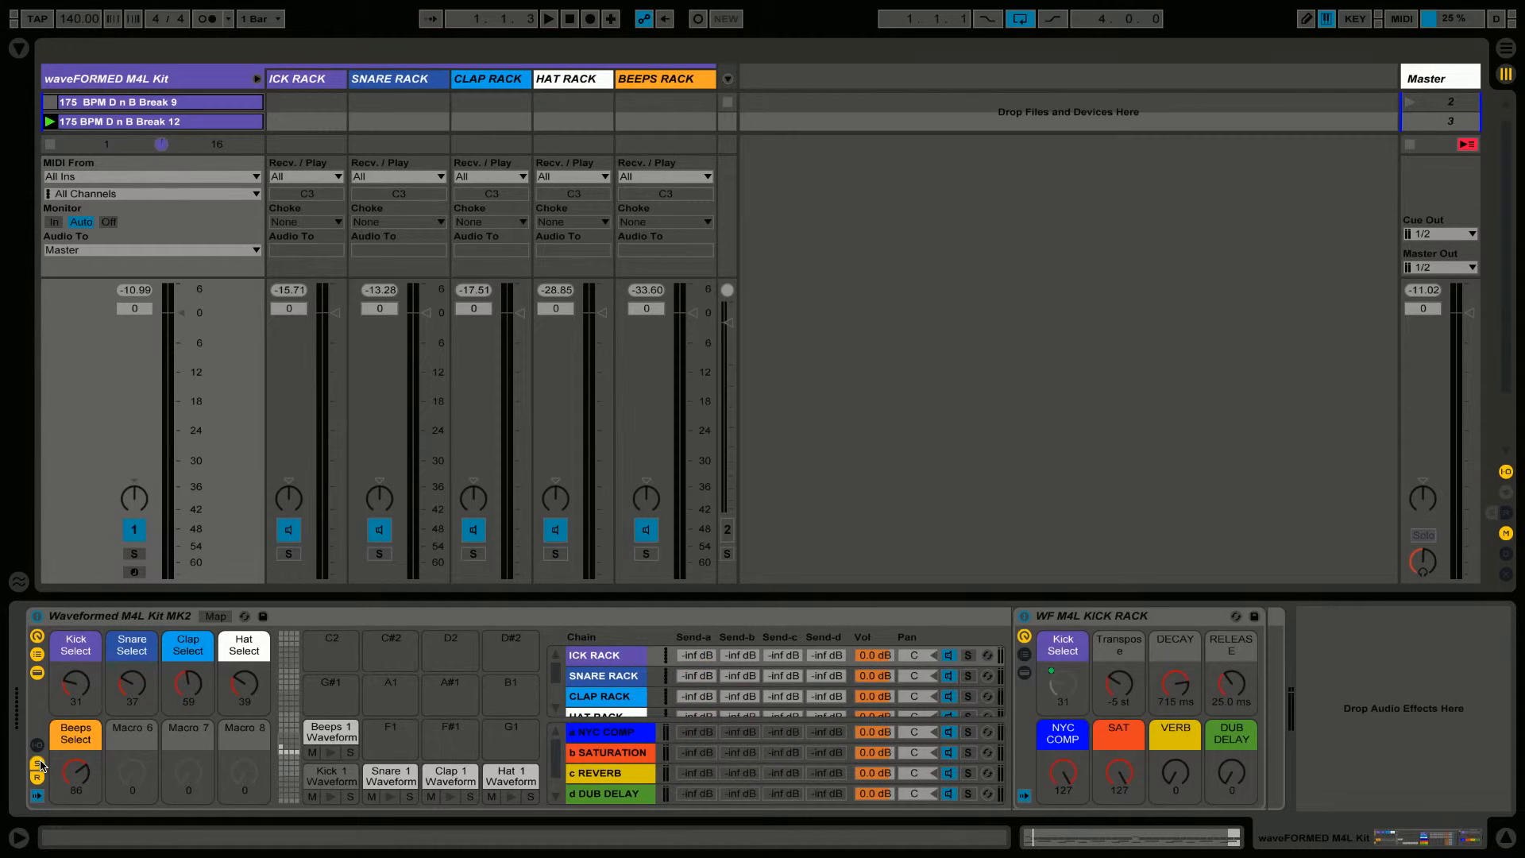
left_click(37, 763)
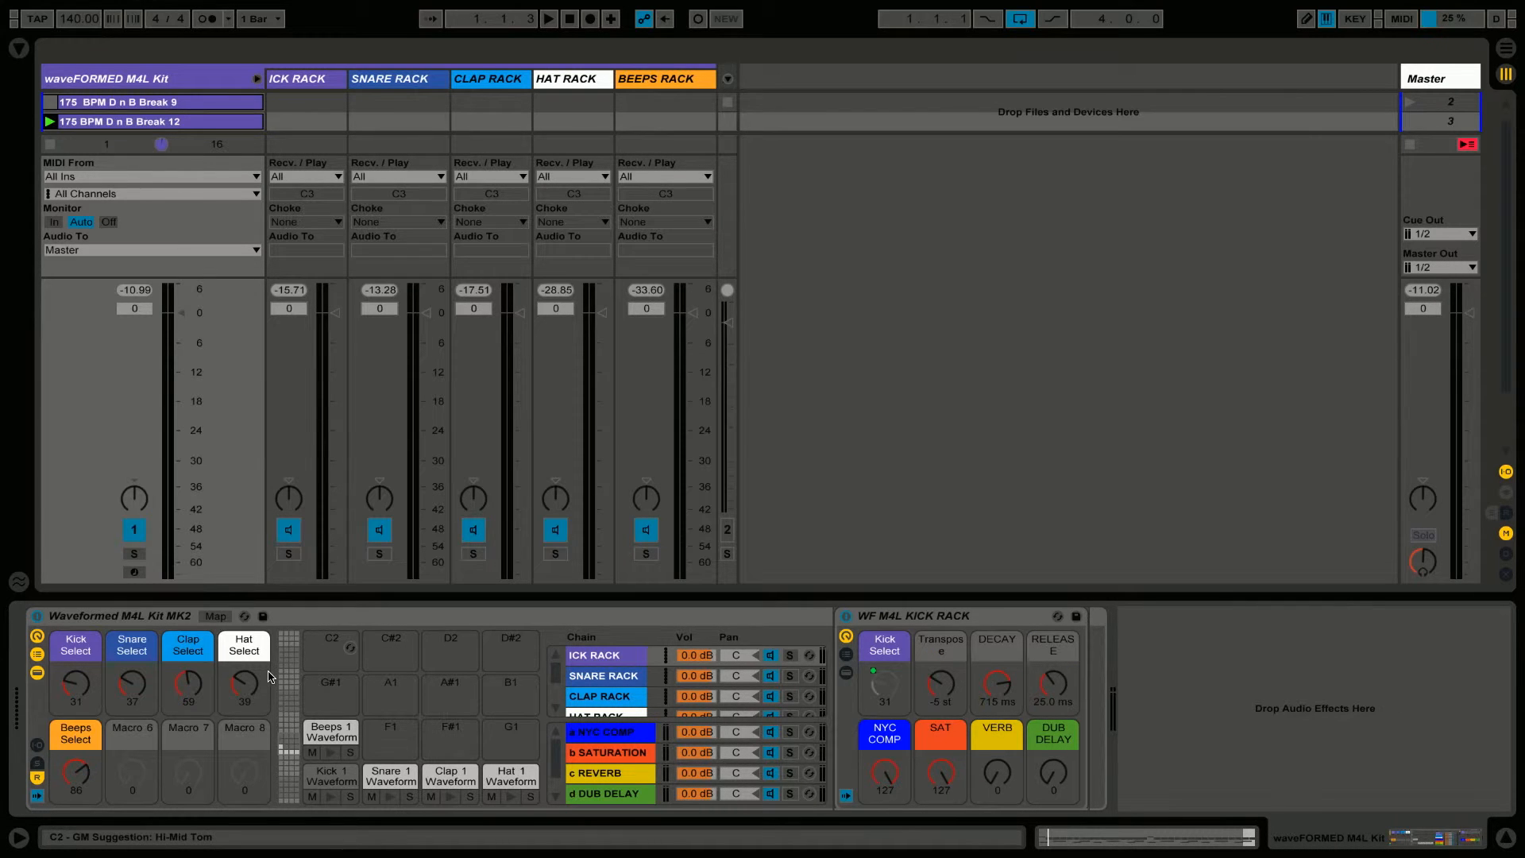
left_click(38, 764)
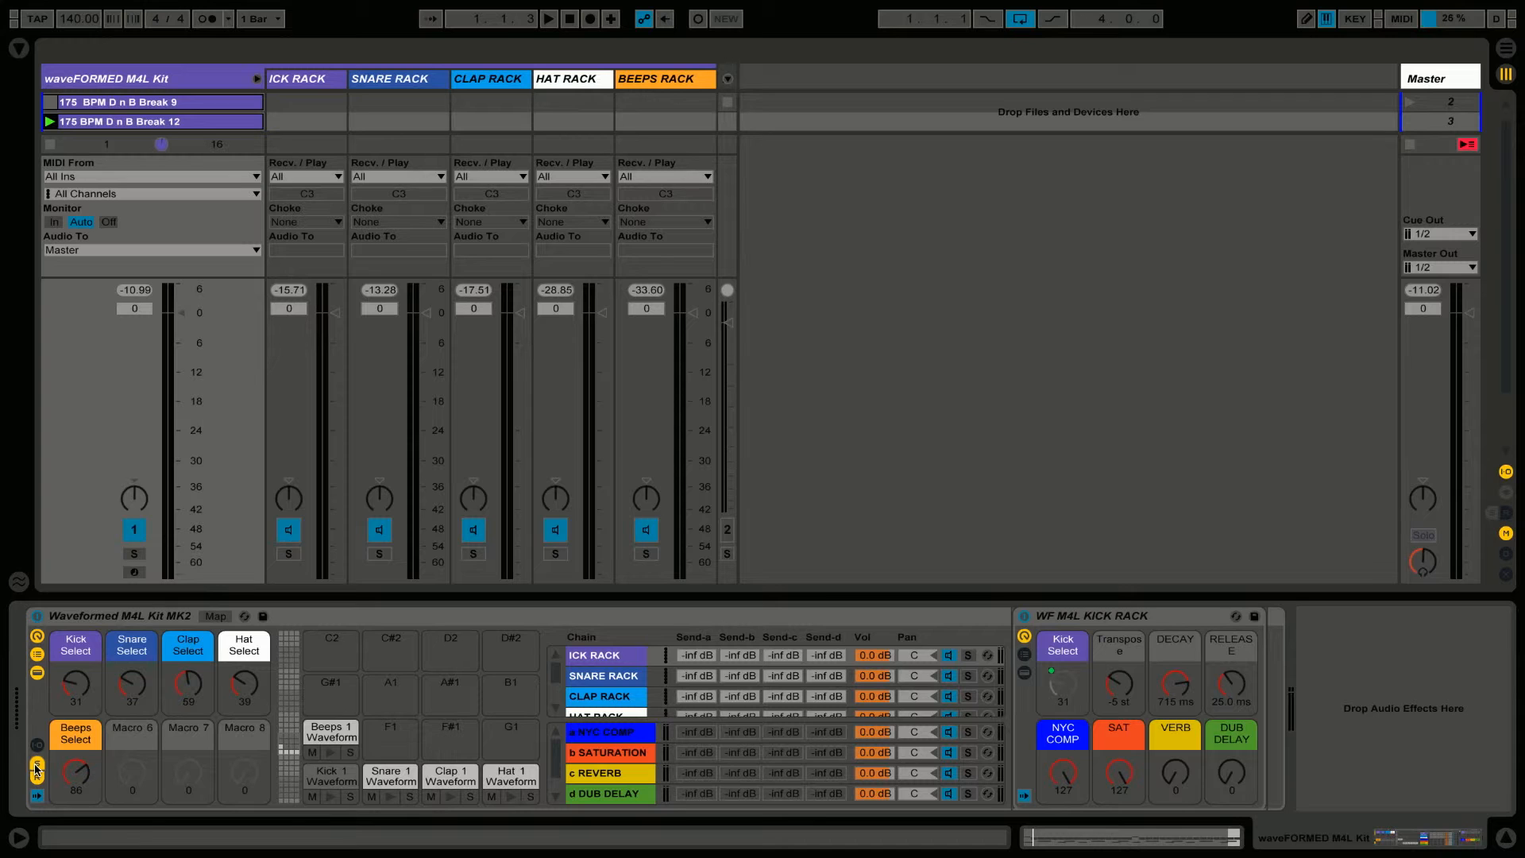
left_click(256, 79)
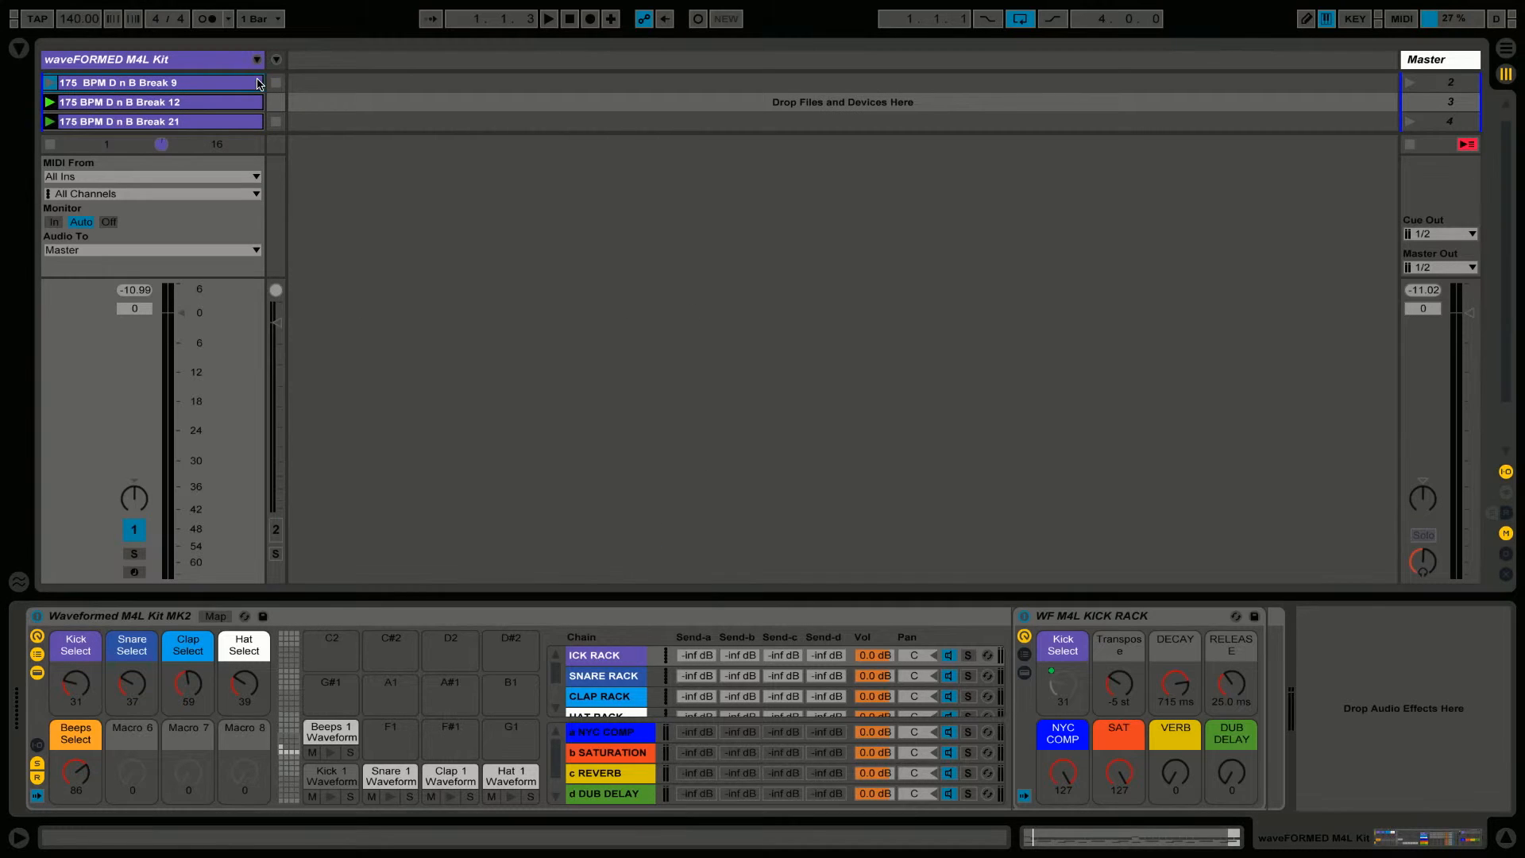
left_click(256, 78)
left_click(256, 64)
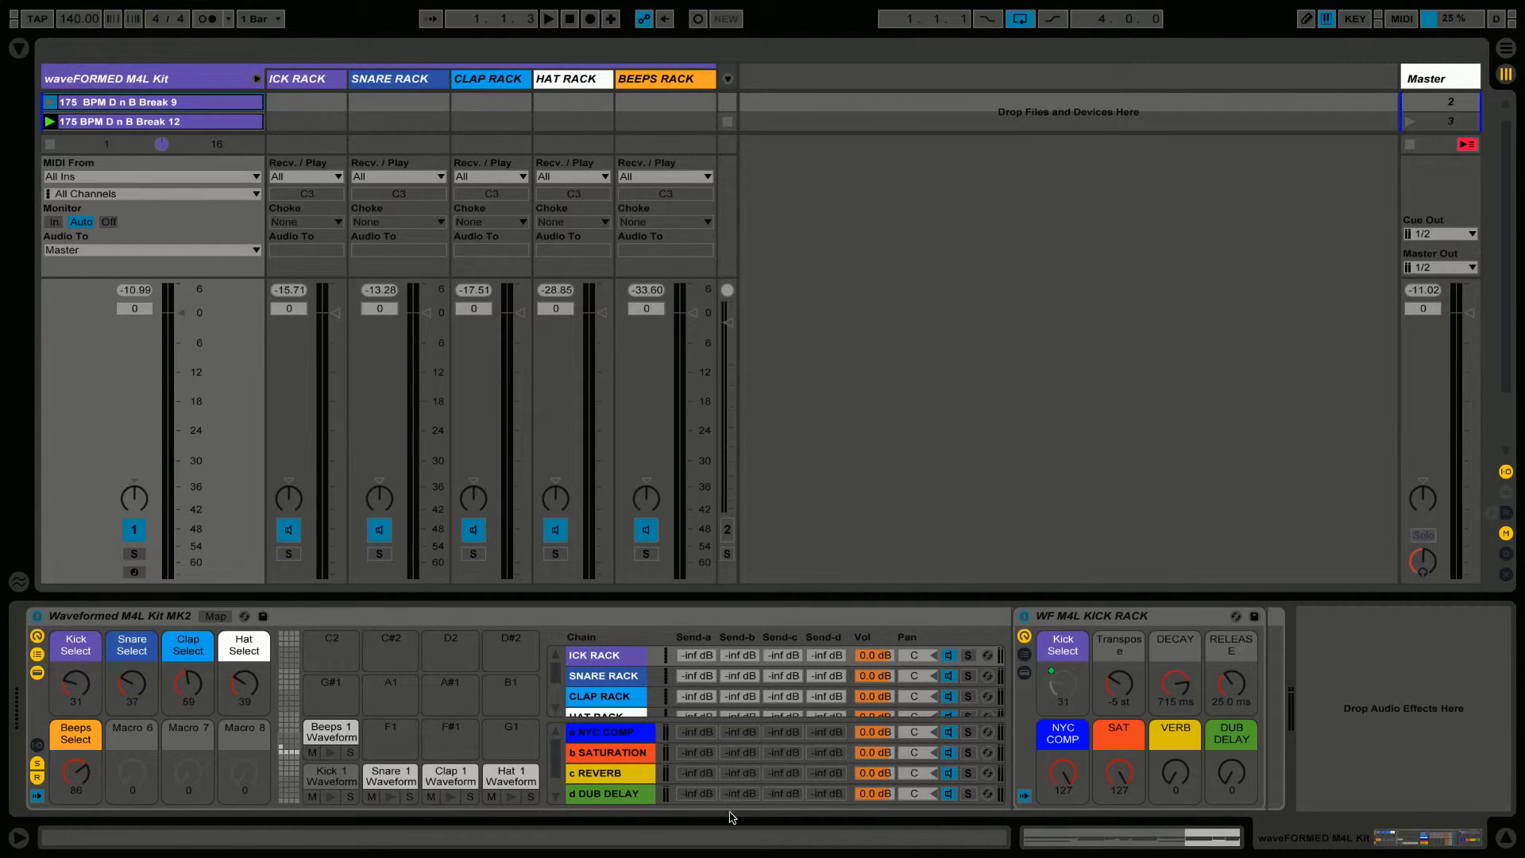
- Examine the effect devices on the kit's NYC COMP, SATURATION, REVERB and DUB DELAY return chains
left_click(36, 747)
left_click(36, 747)
left_click(614, 739)
left_click(612, 754)
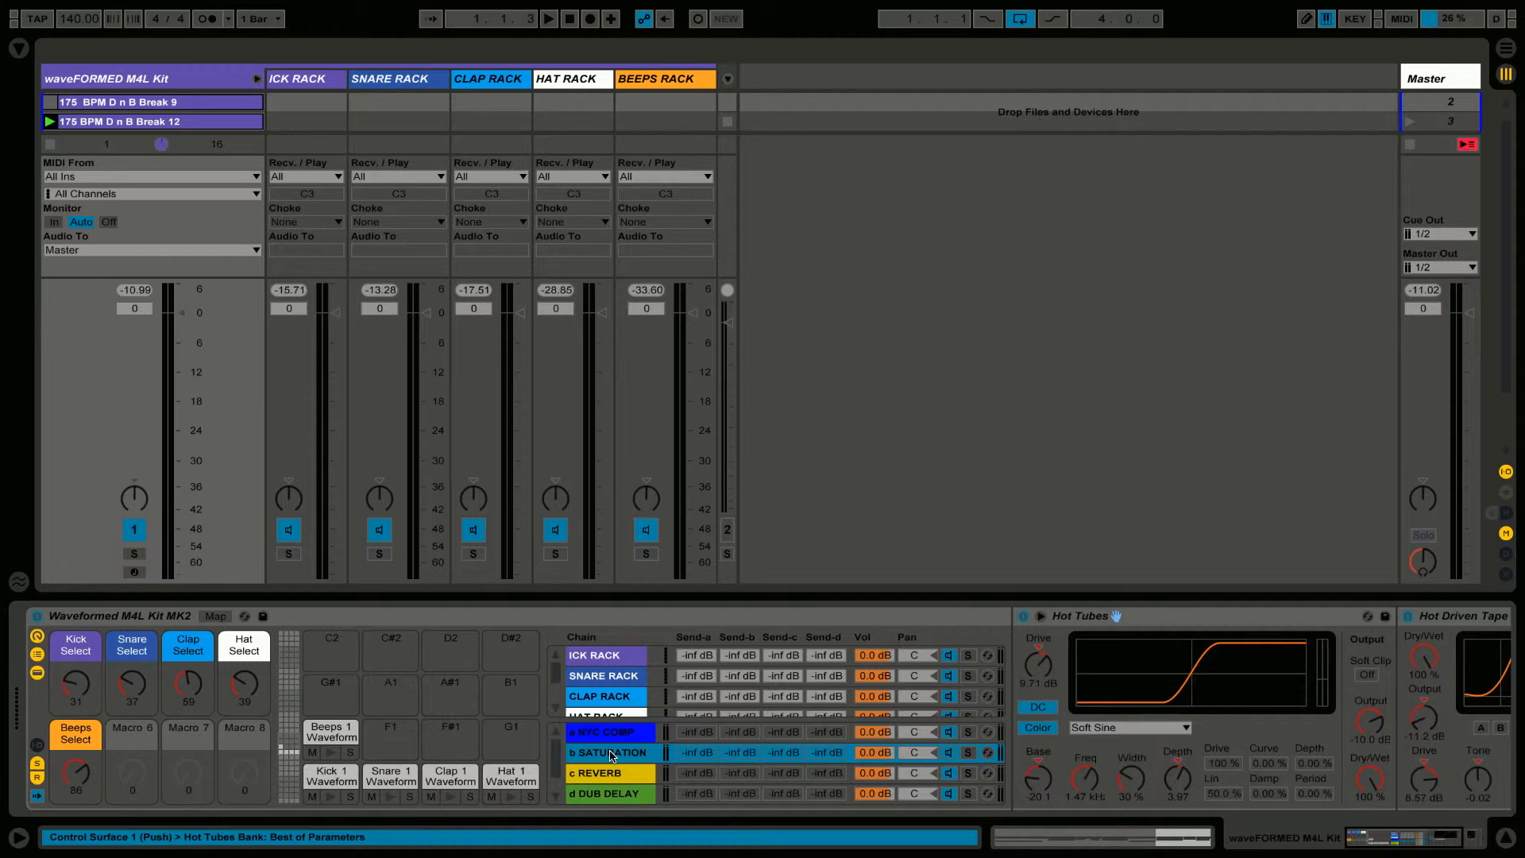
left_click(611, 774)
left_click(612, 794)
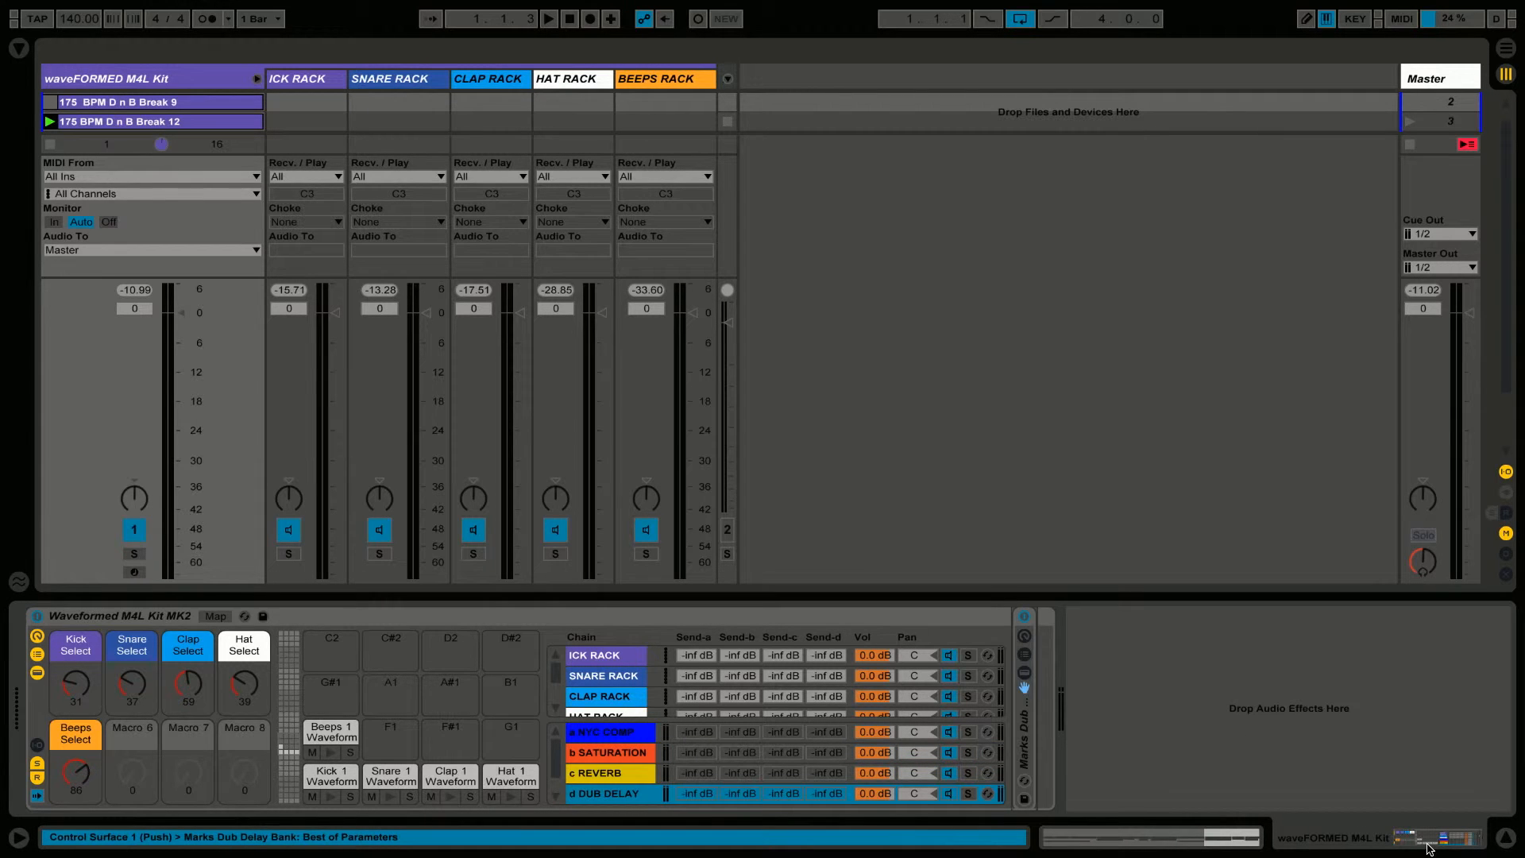
left_click(623, 770)
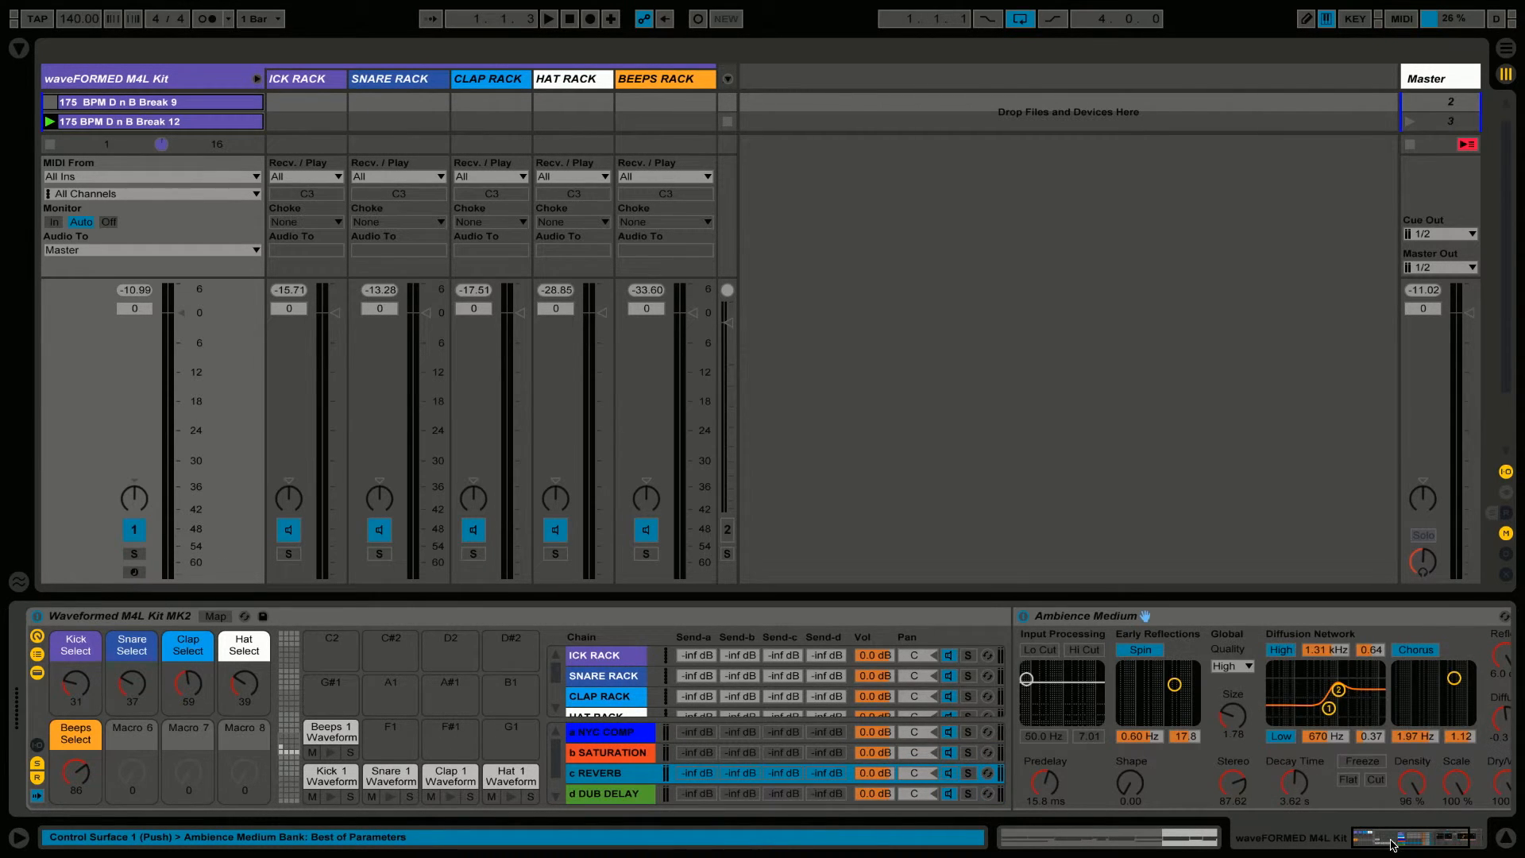
left_click(1392, 845)
left_click(445, 753)
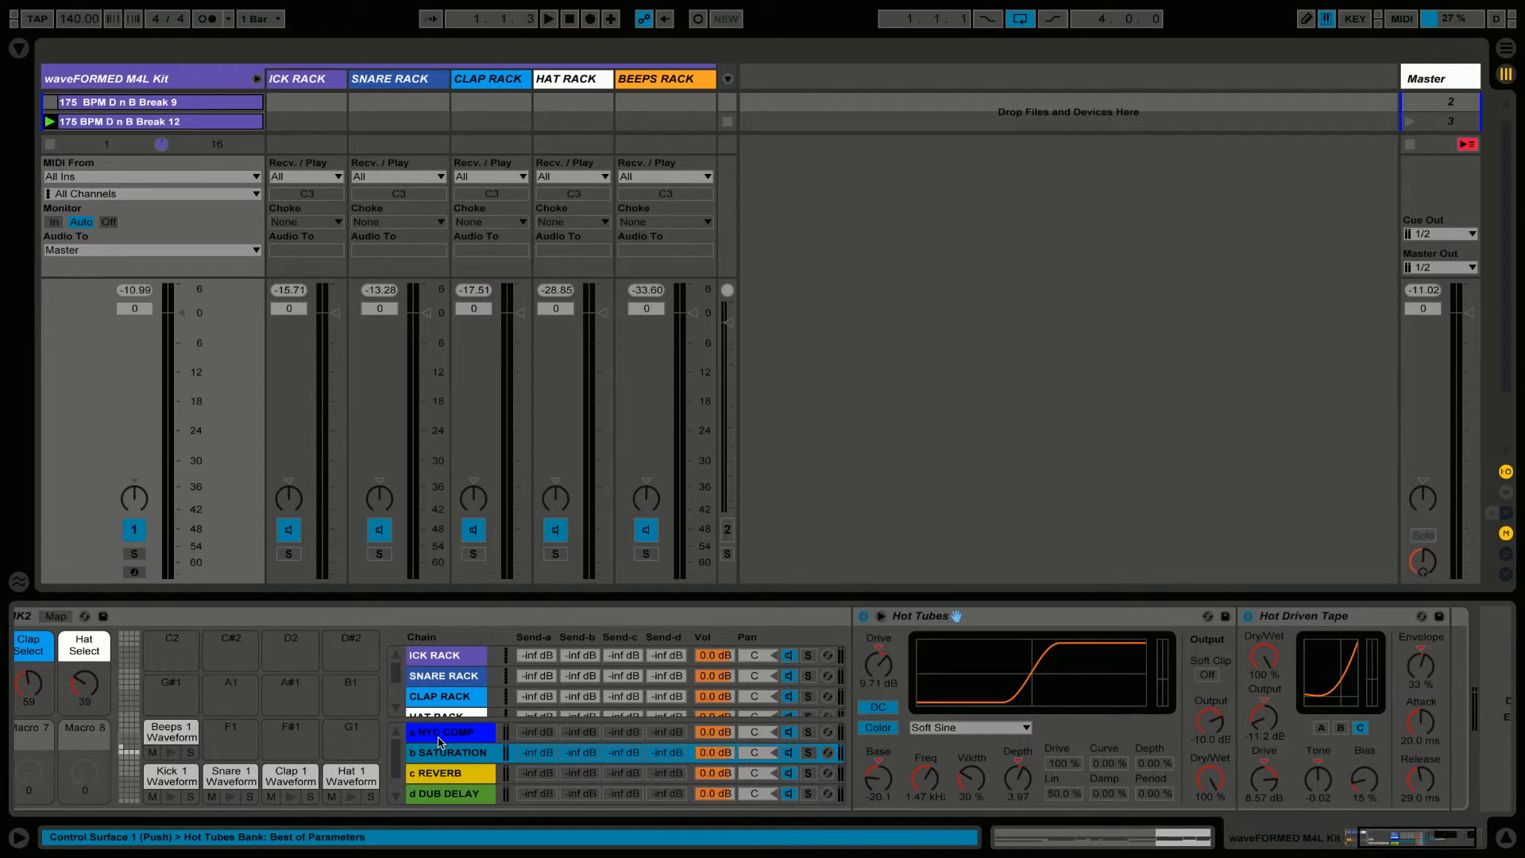
left_click(439, 737)
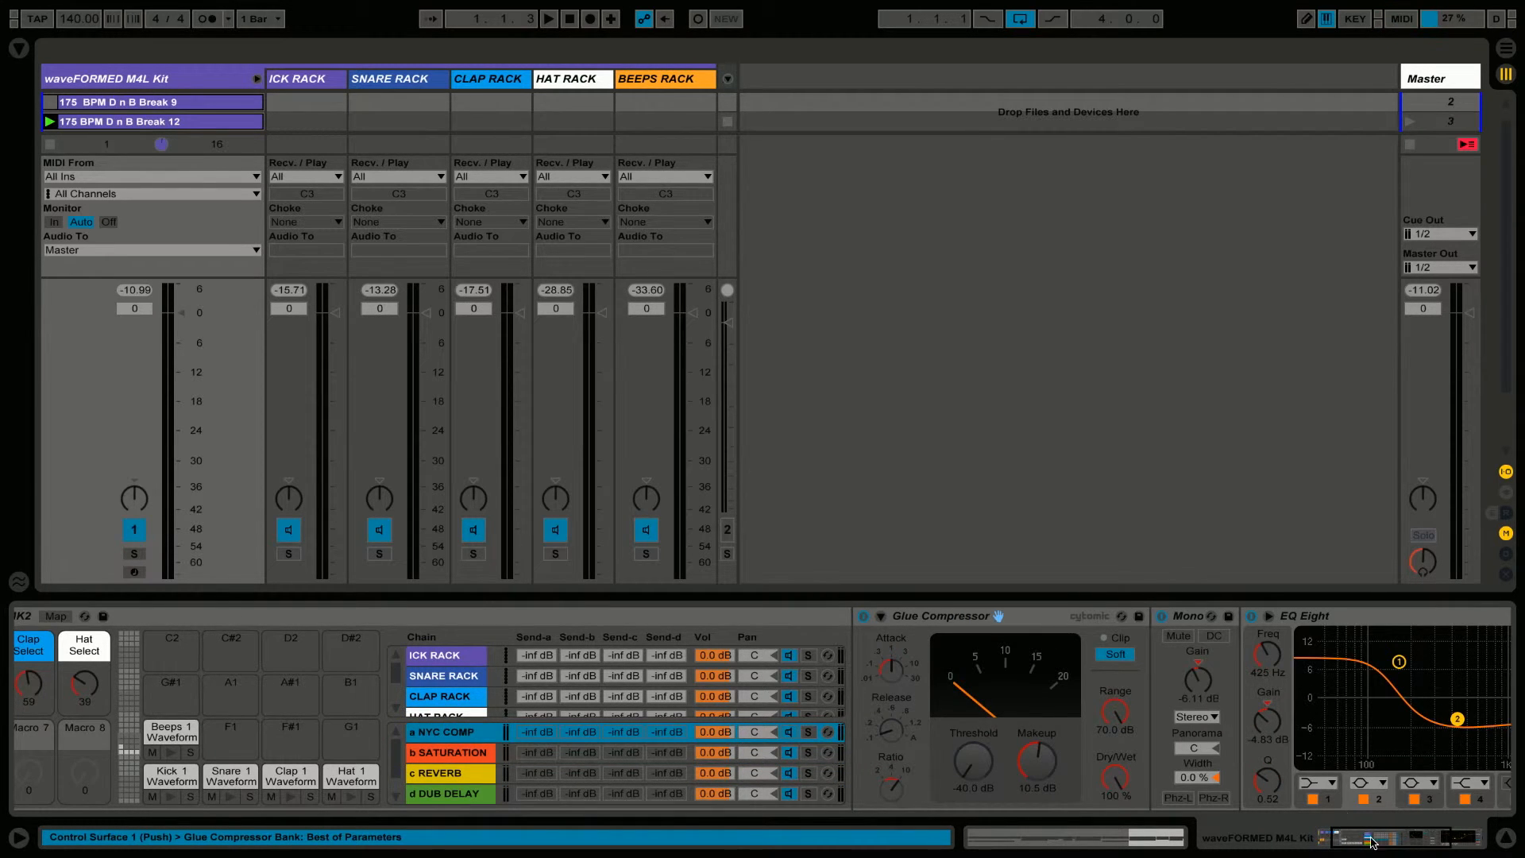
left_click(1409, 843)
left_click_drag(1409, 842, 1269, 838)
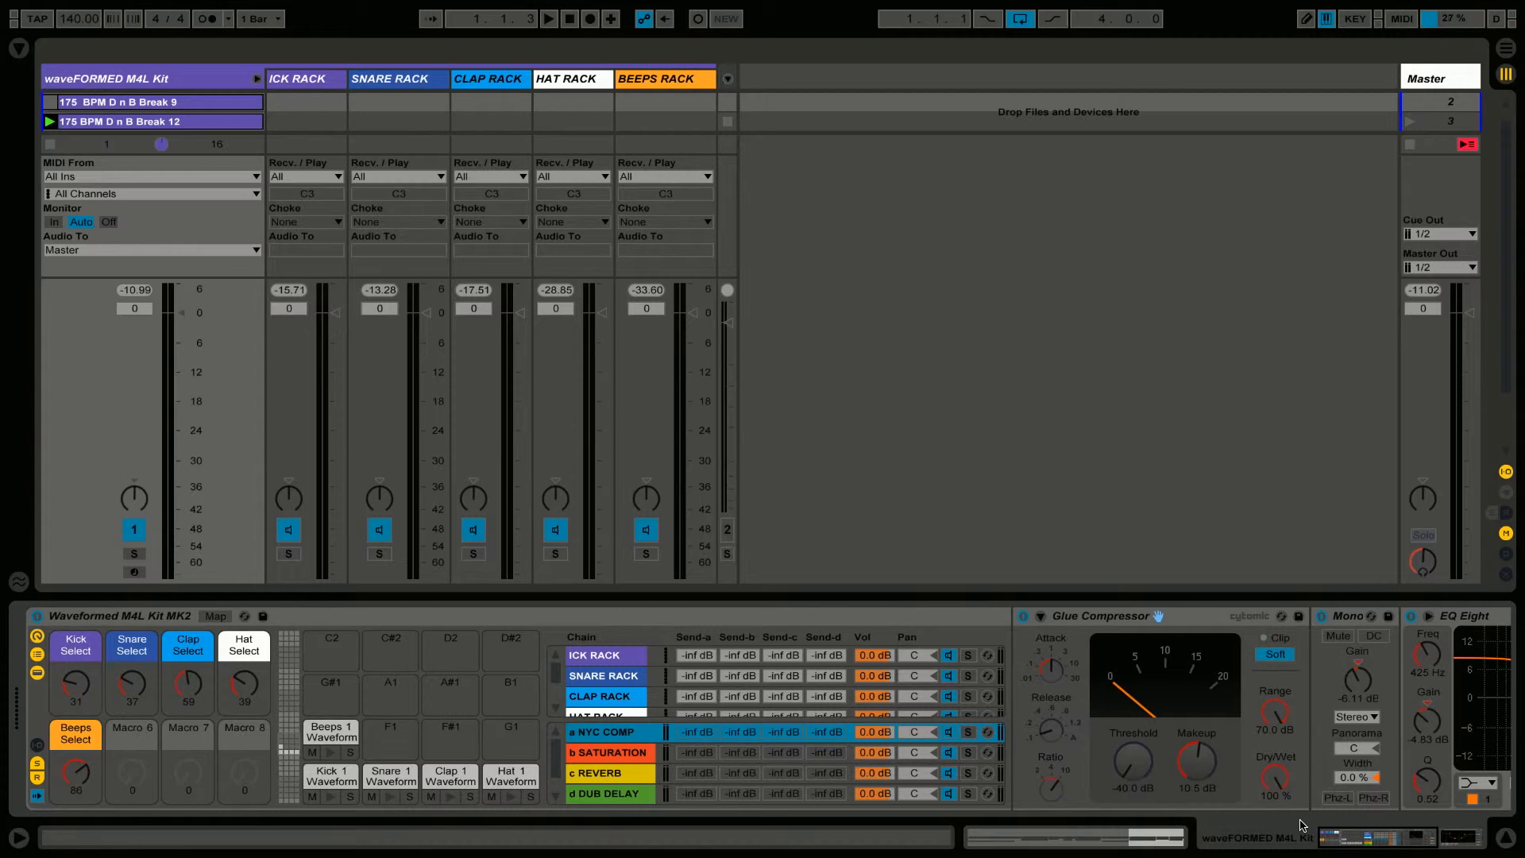
- Play the drum kit and reset the mixer's peak level readings, including those of the kit, kick and beeps channels
key("space")
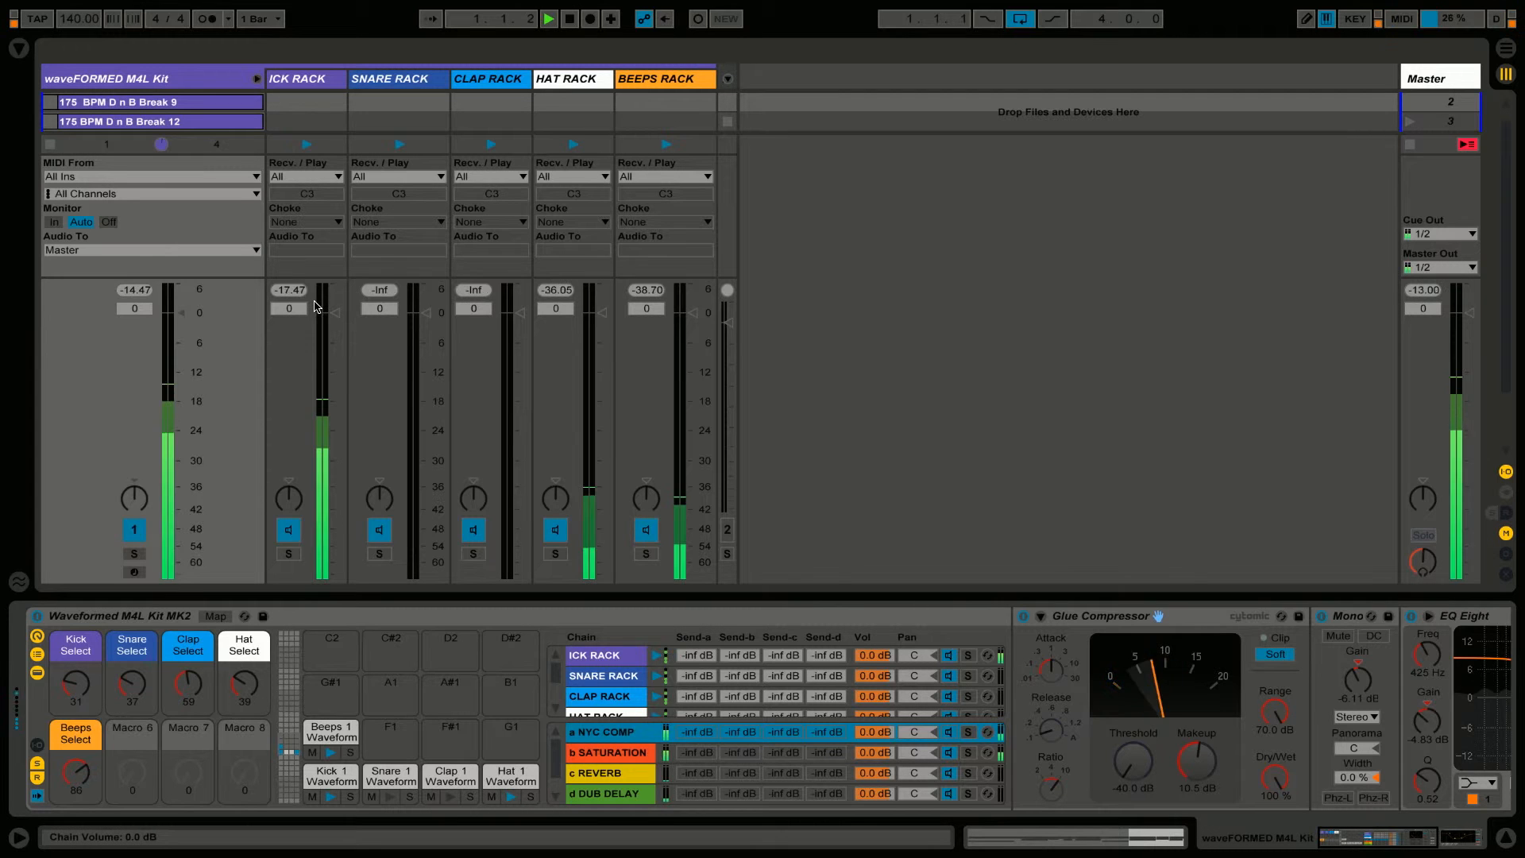
left_click(140, 298)
left_click(276, 294)
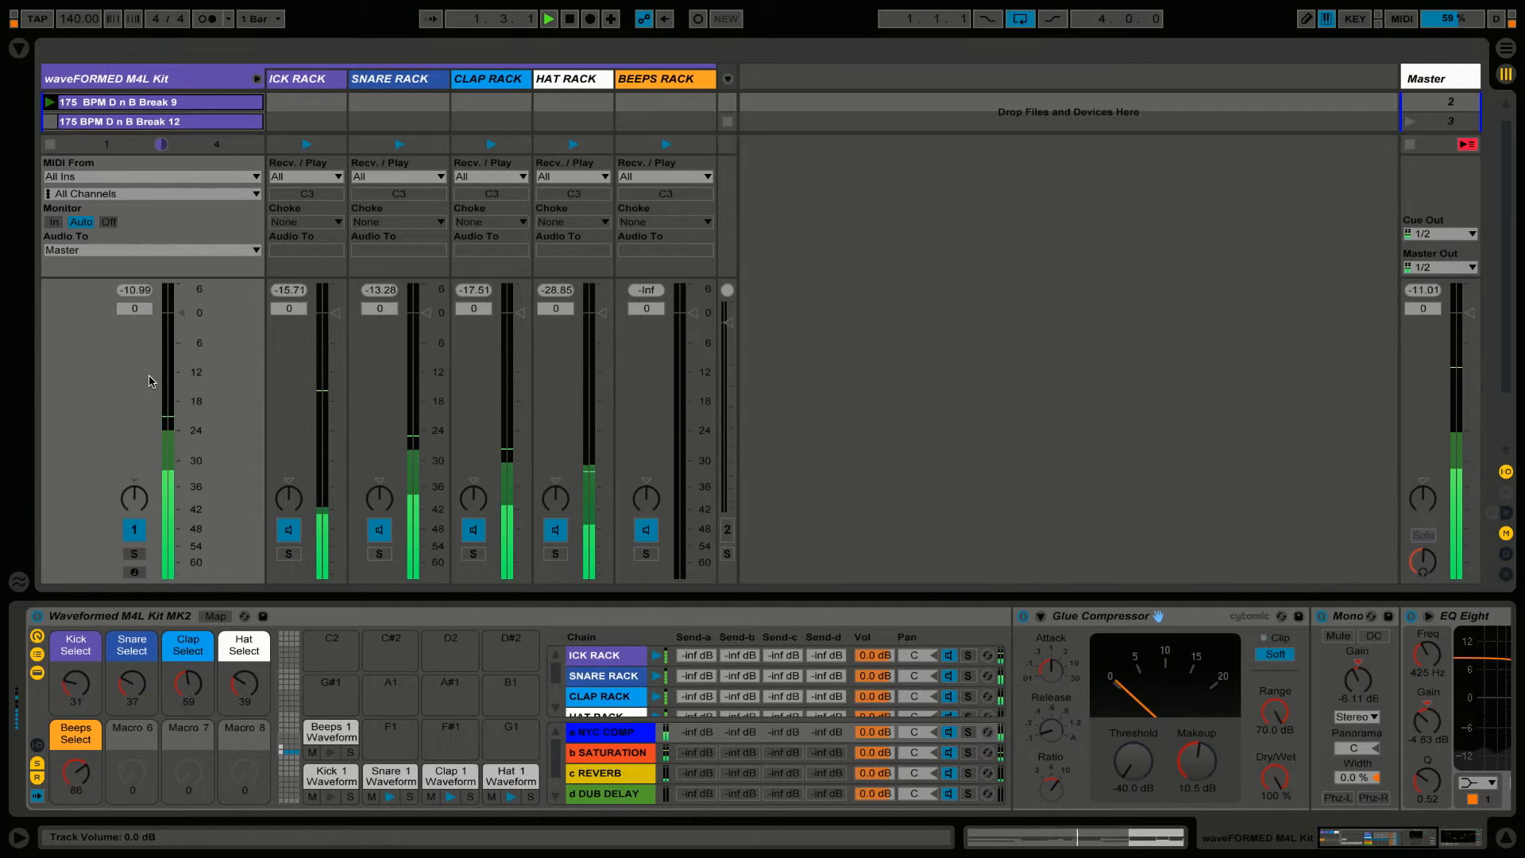
left_click(646, 290)
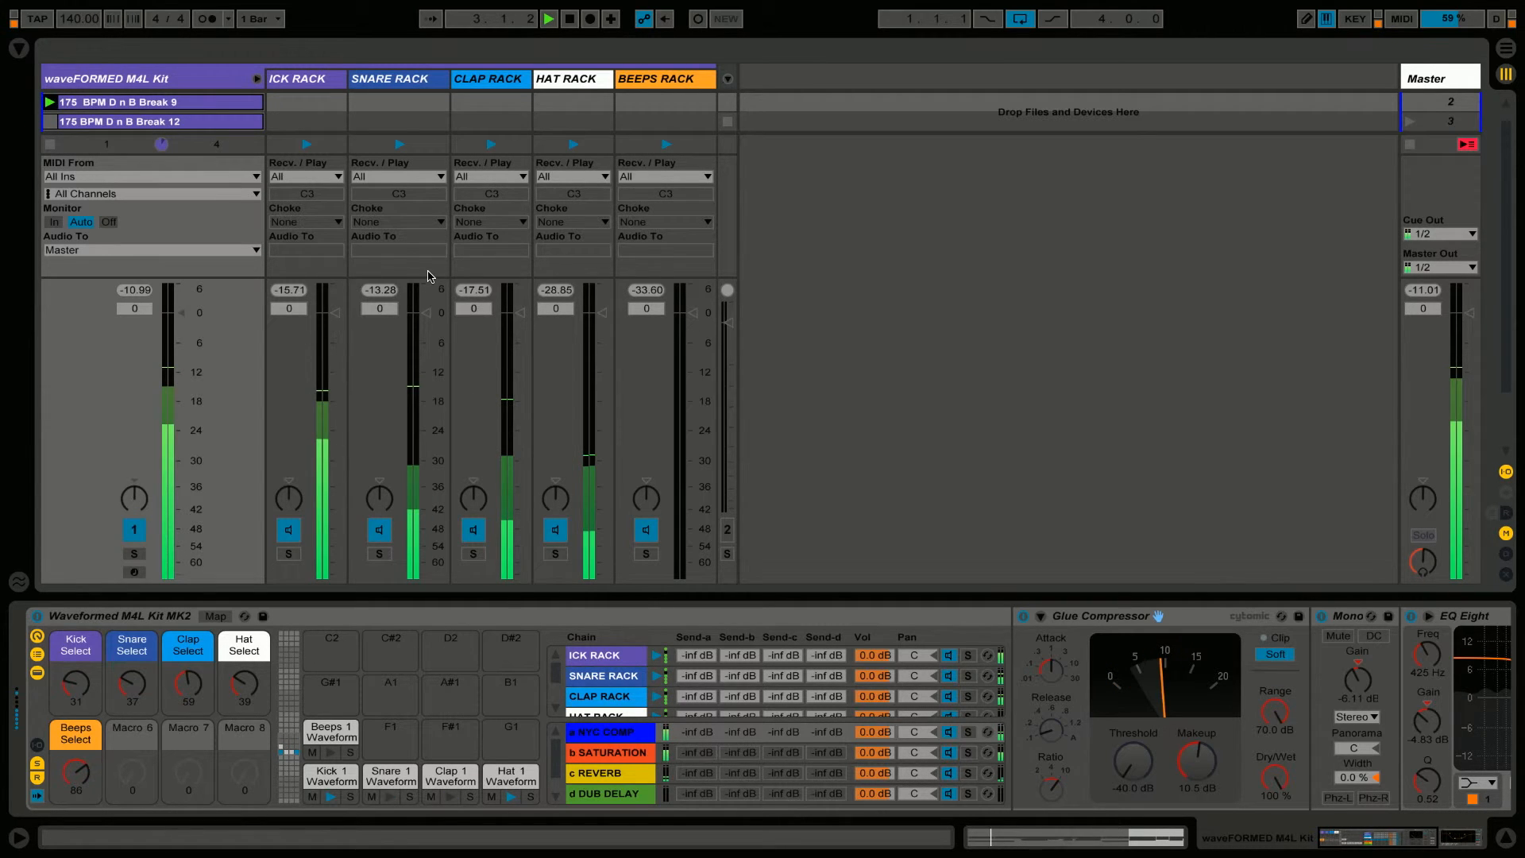
- Open the kick rack from the kit's chains, show its chain list and bring up the Kick 1 Waveformed Sampler
left_click_drag(1403, 844, 1335, 834)
left_click(586, 656)
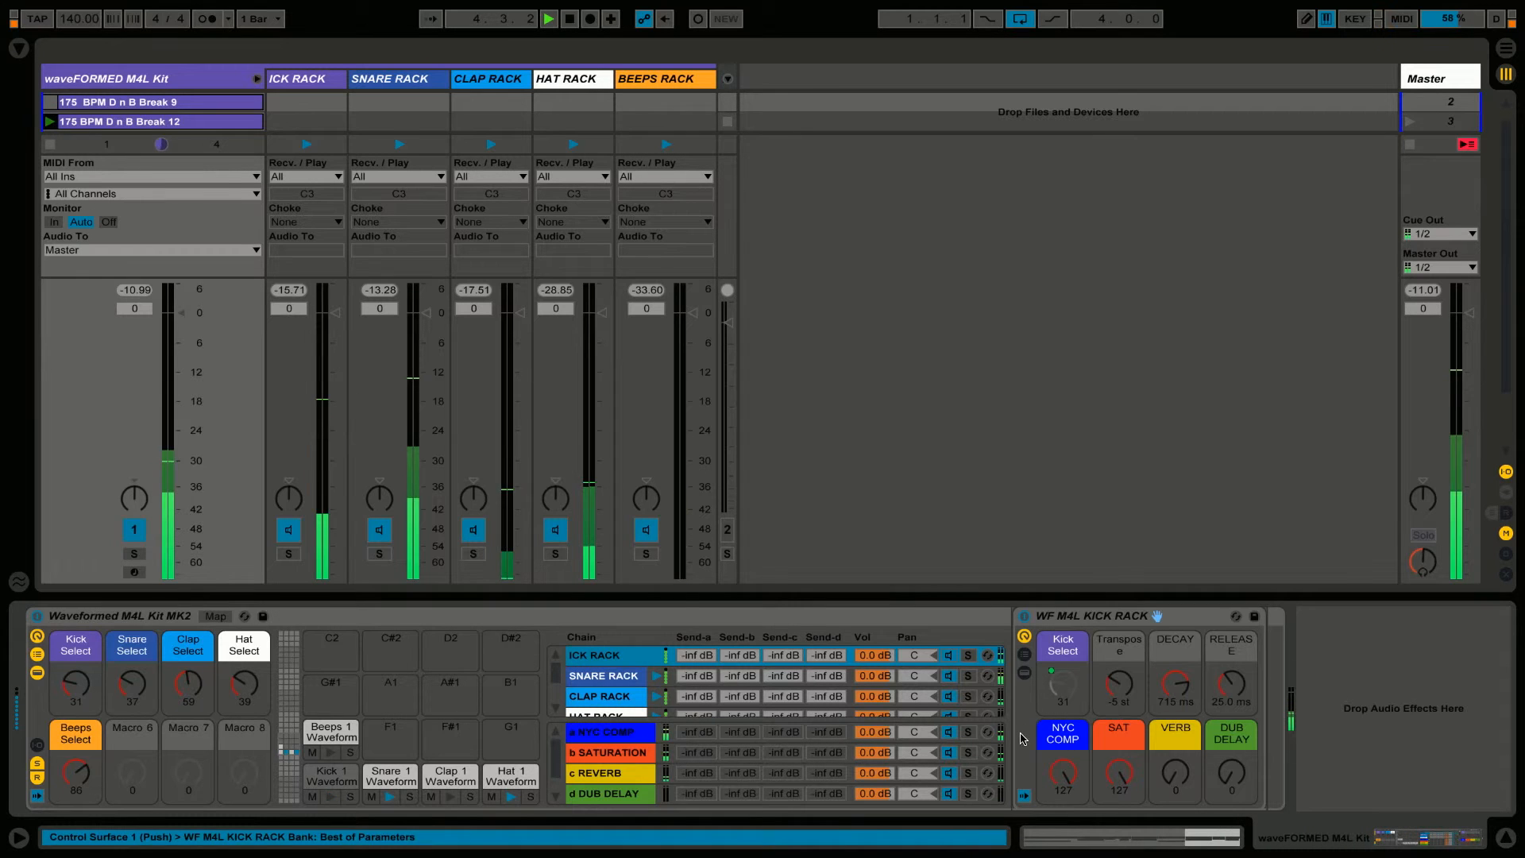
left_click(1026, 655)
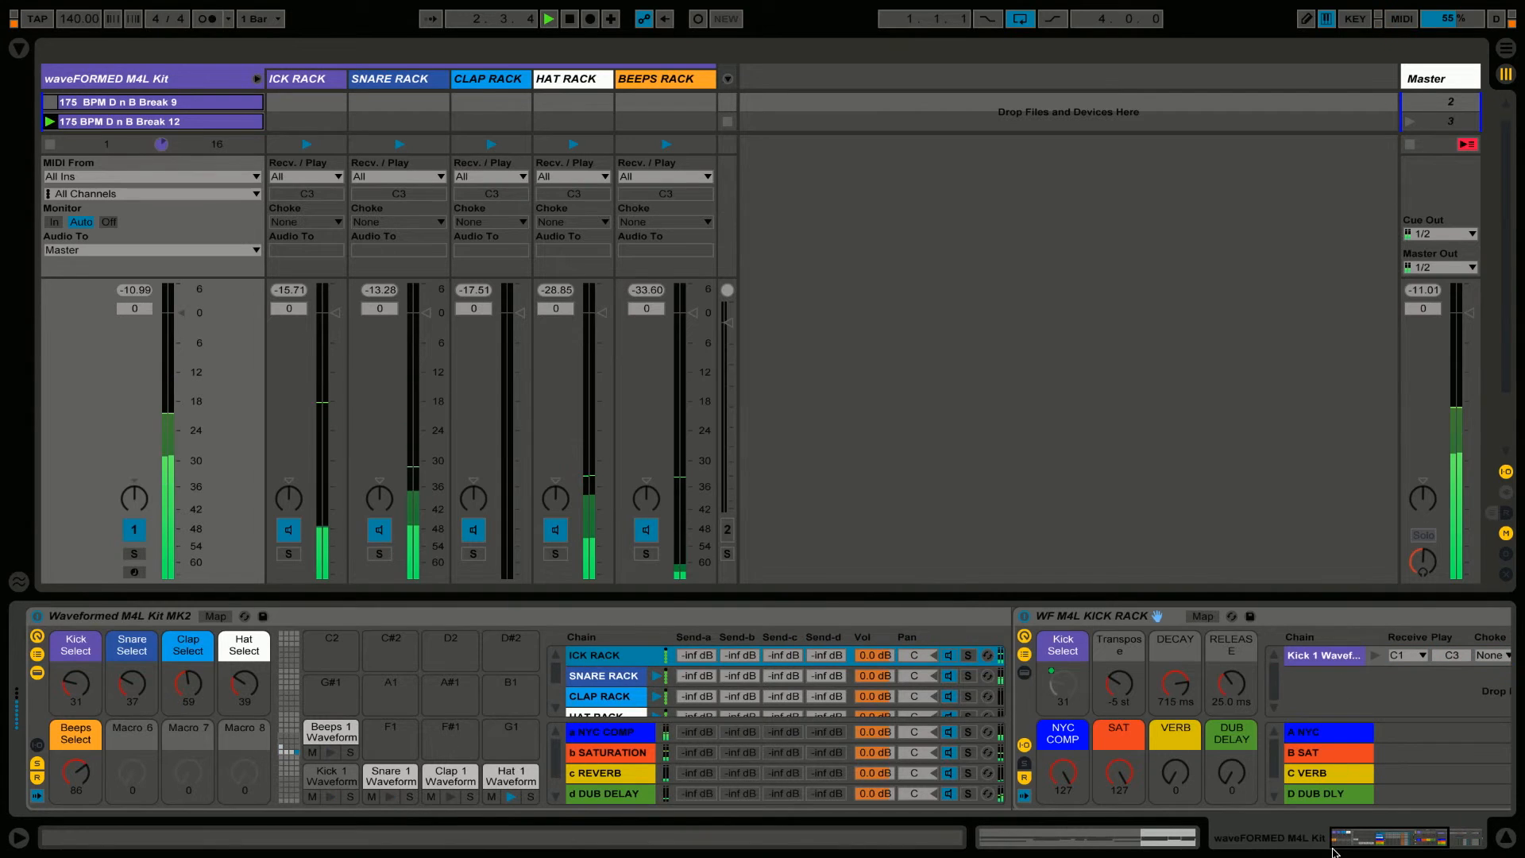
double_click(1335, 664)
scroll(1160, 615, "left", 5)
scroll(1191, 616, "right", 5)
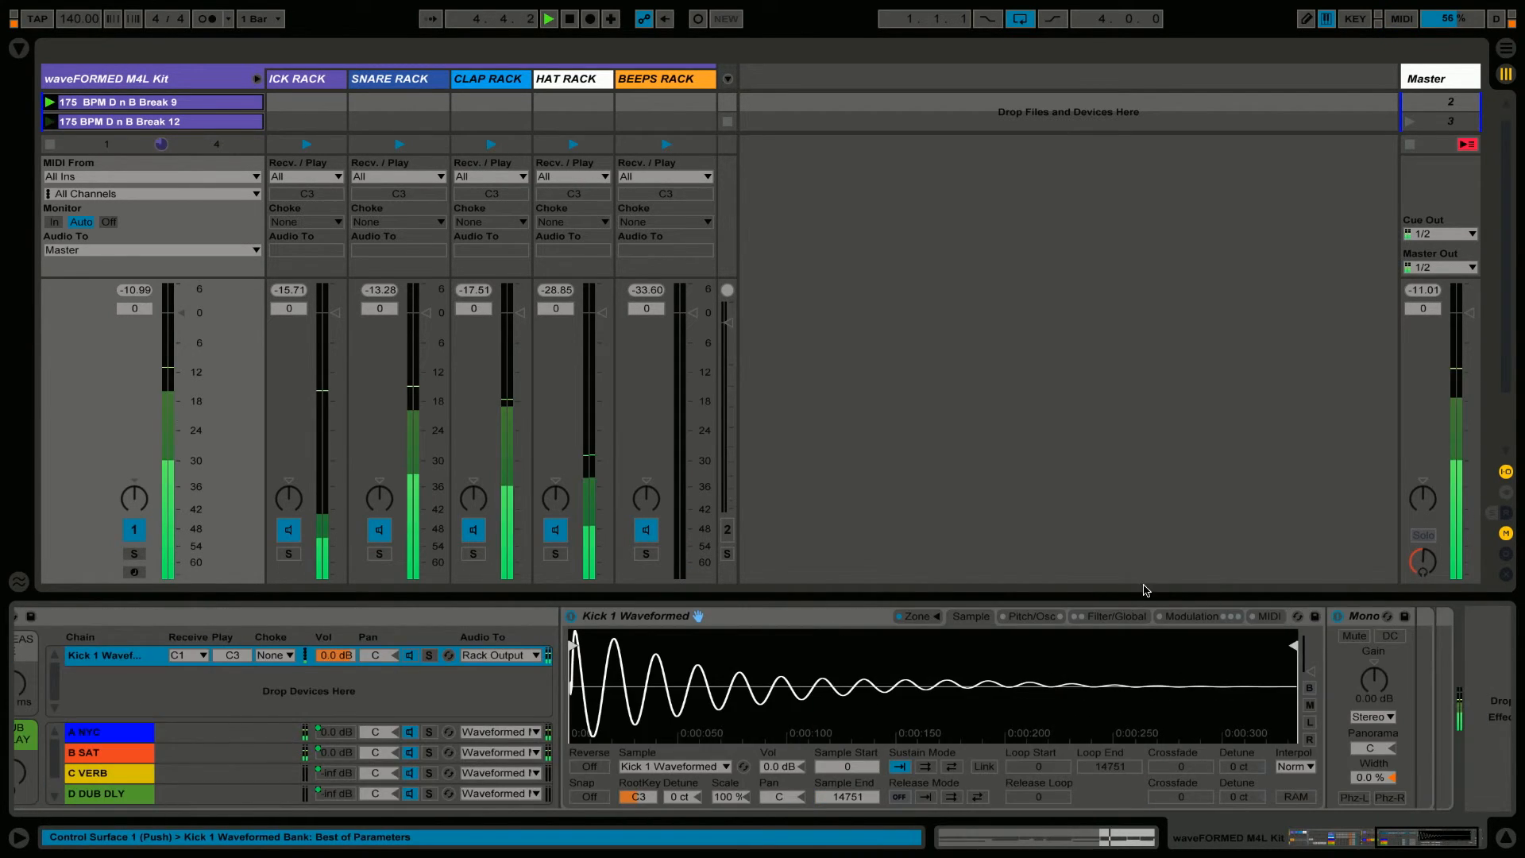
- Show the Sampler's Filter/Global settings with the volume envelope and examine them alongside the kick rack's macros and chains
left_click(1116, 616)
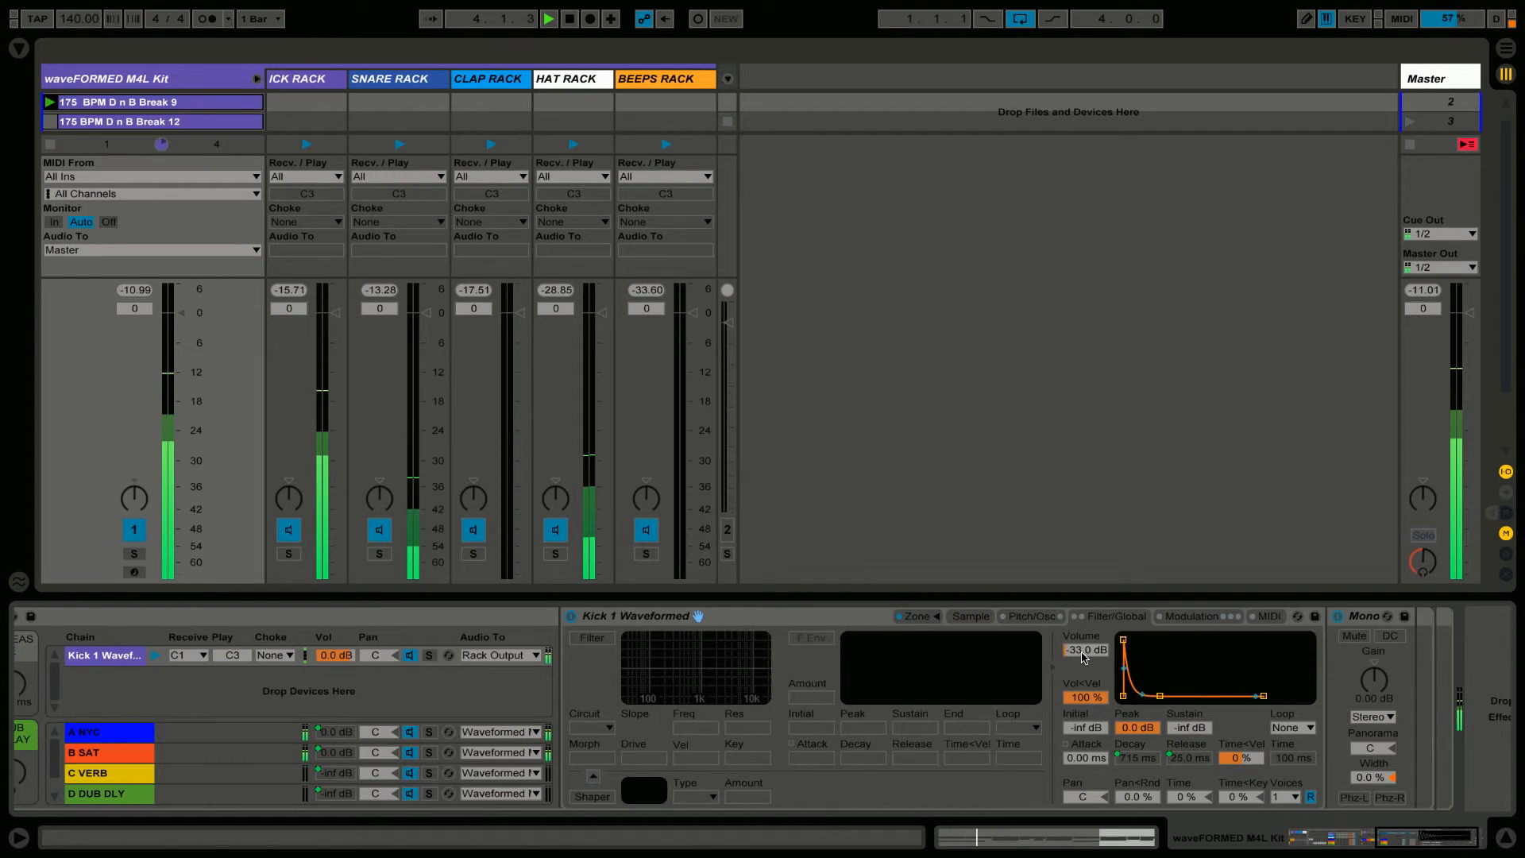
left_click(1311, 840)
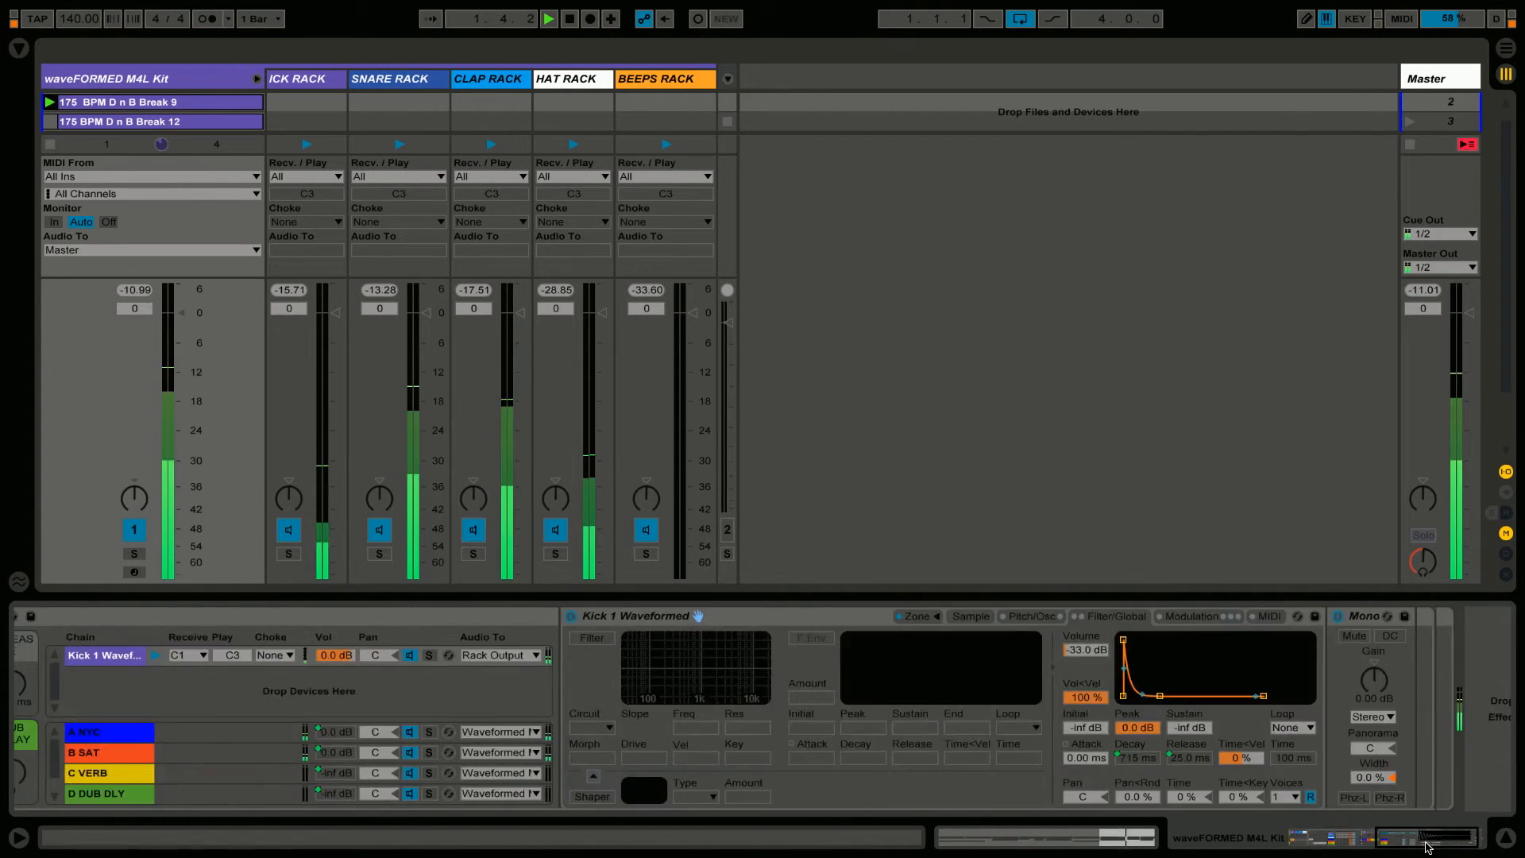
left_click(1311, 840)
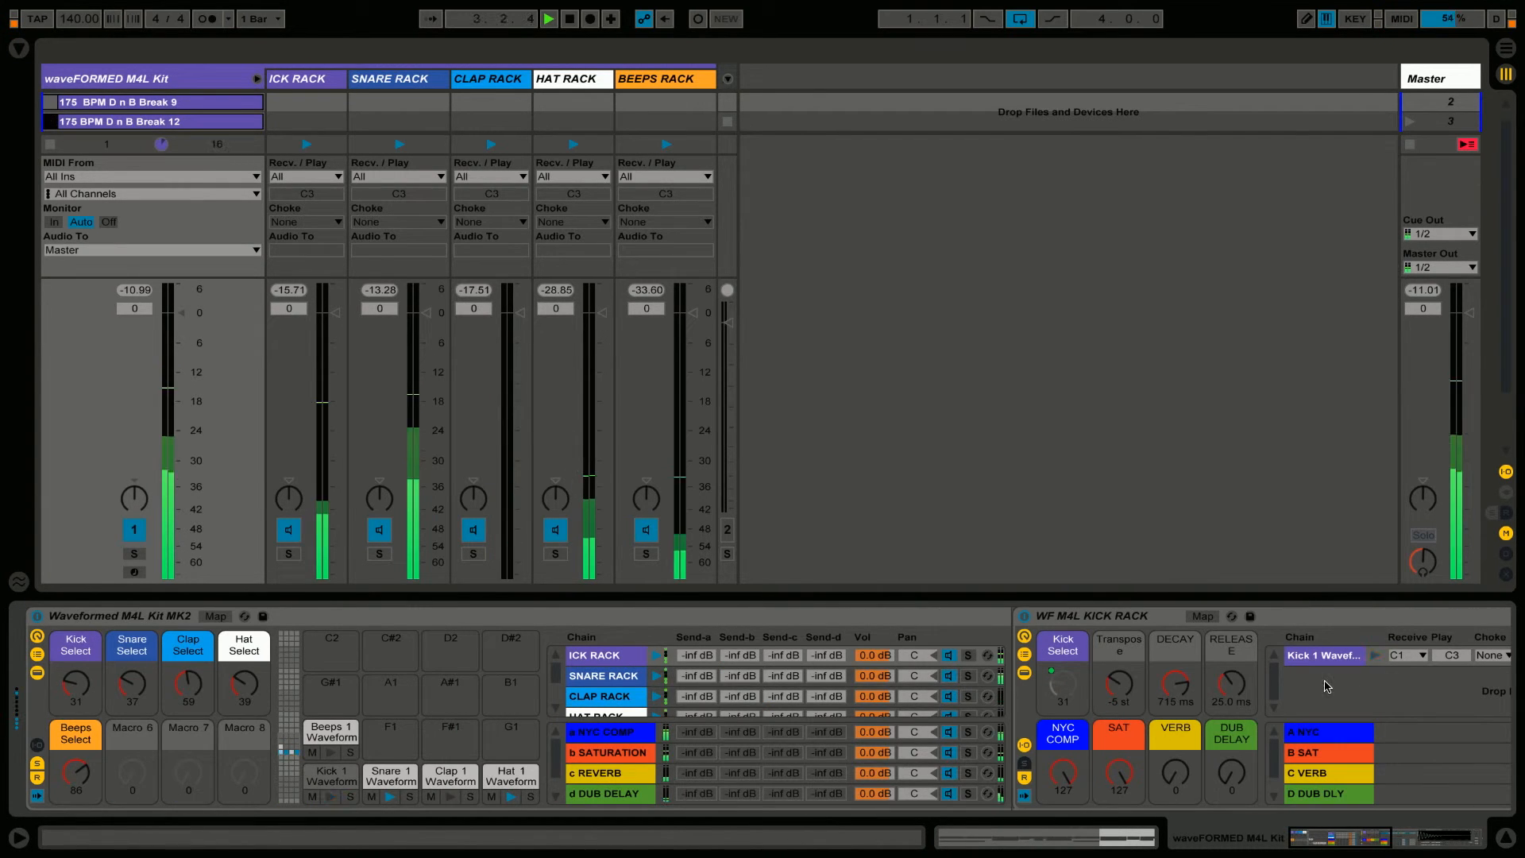
left_click(1454, 841)
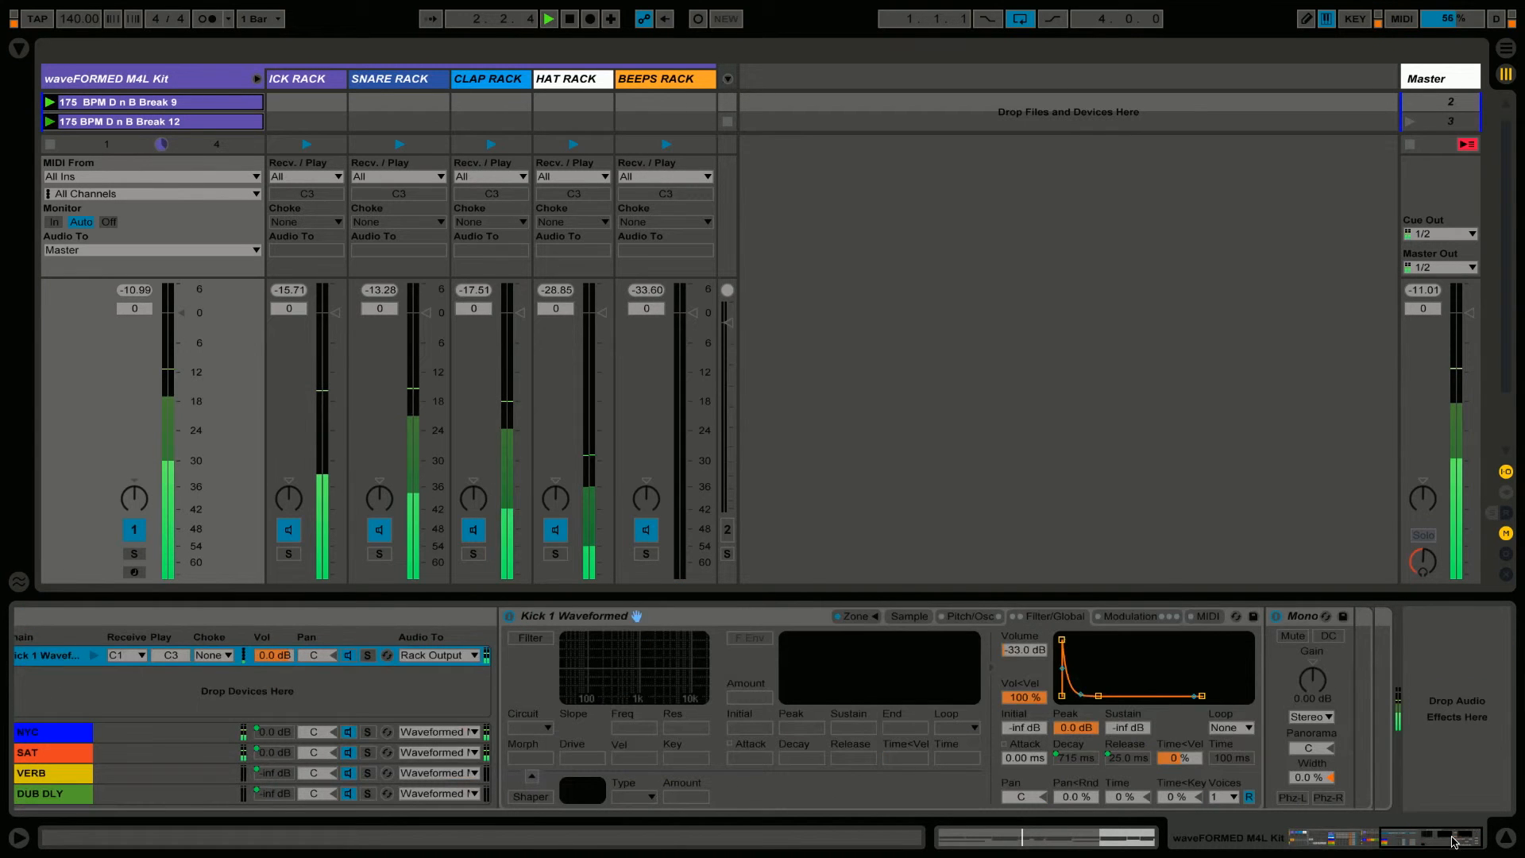
left_click(1369, 839)
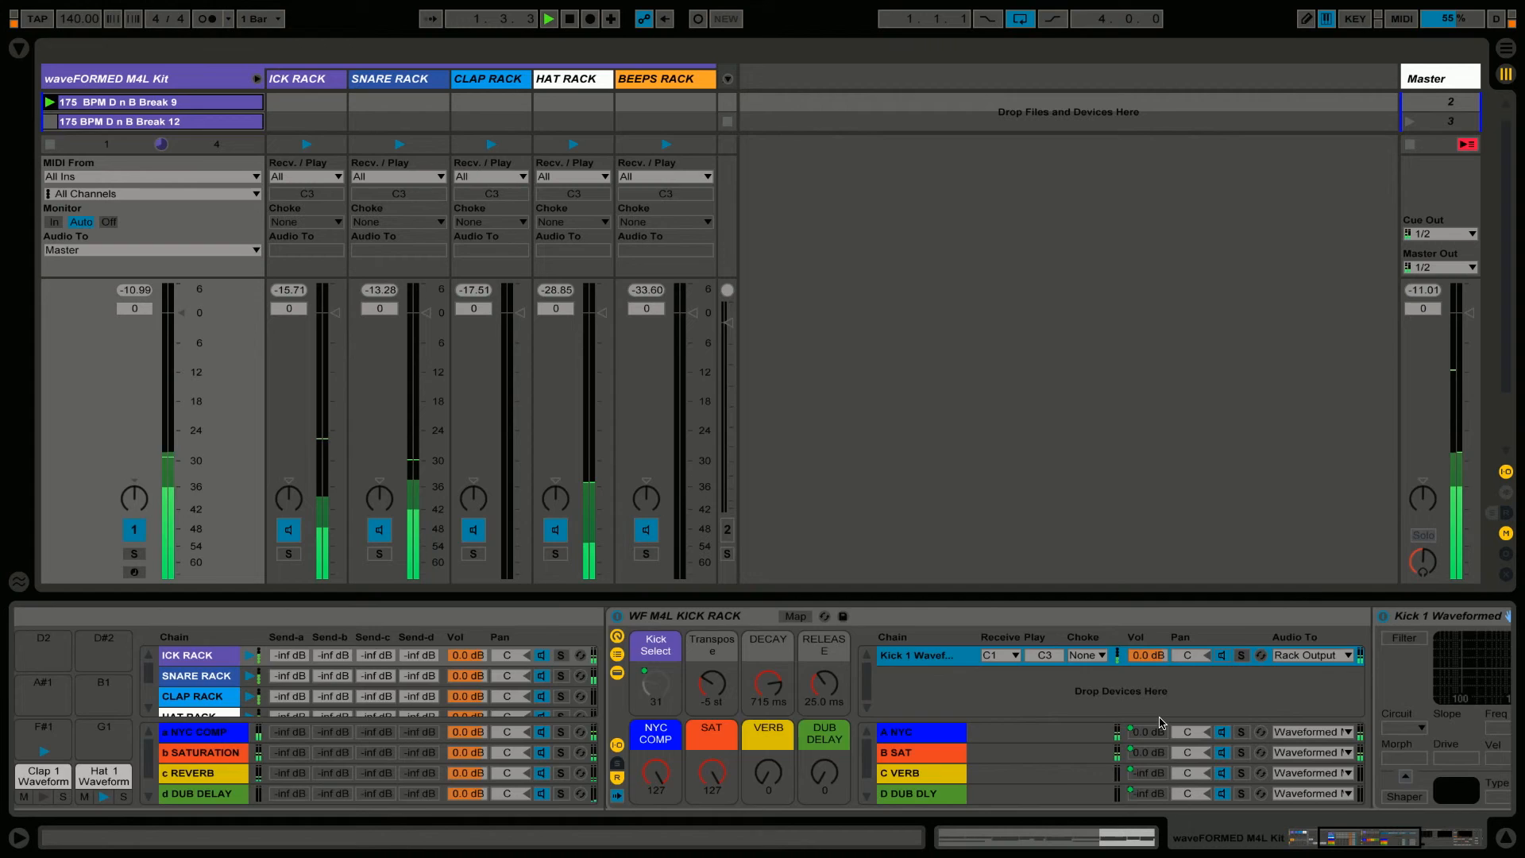
left_click(1447, 841)
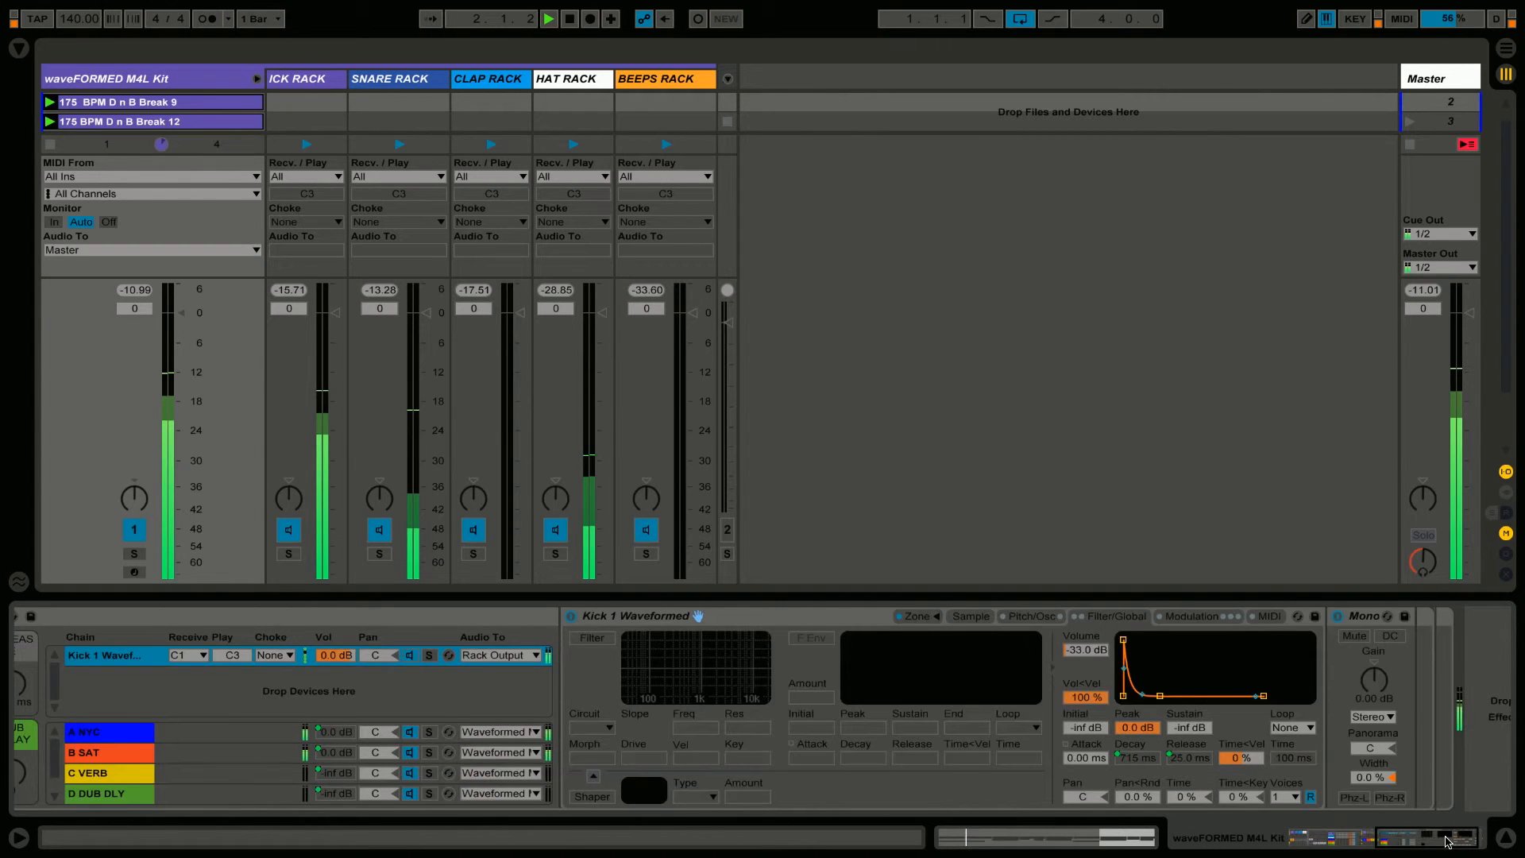
- Select the Kick 18 Waveformed sample in the Sampler's sample settings and open Hot-Swap Mode for it
left_click(971, 617)
left_click(664, 767)
left_click(663, 766)
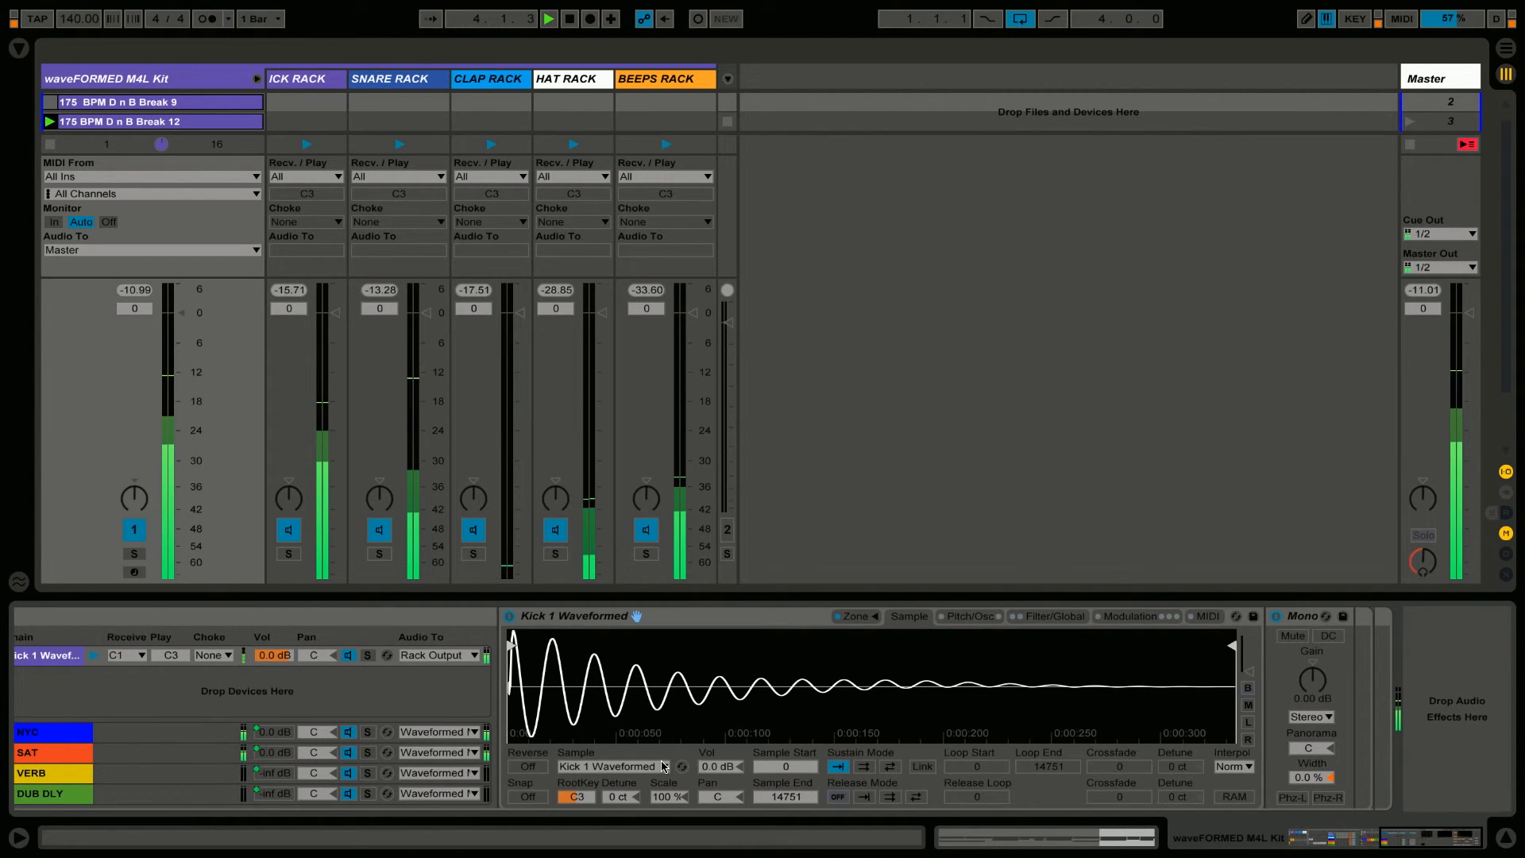
left_click(664, 767)
left_click(633, 727)
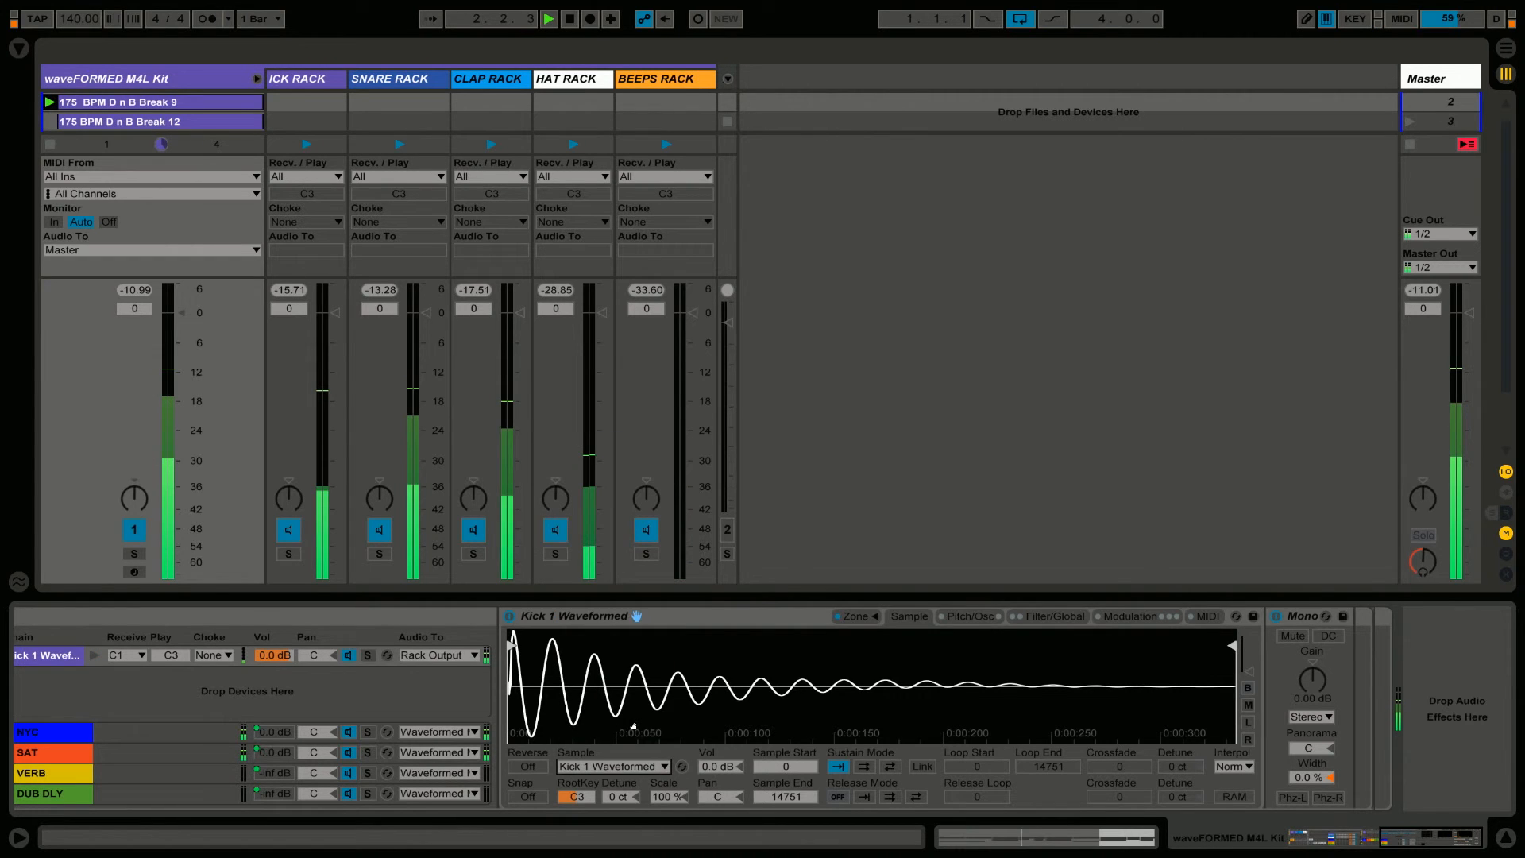
left_click(663, 766)
left_click(612, 722)
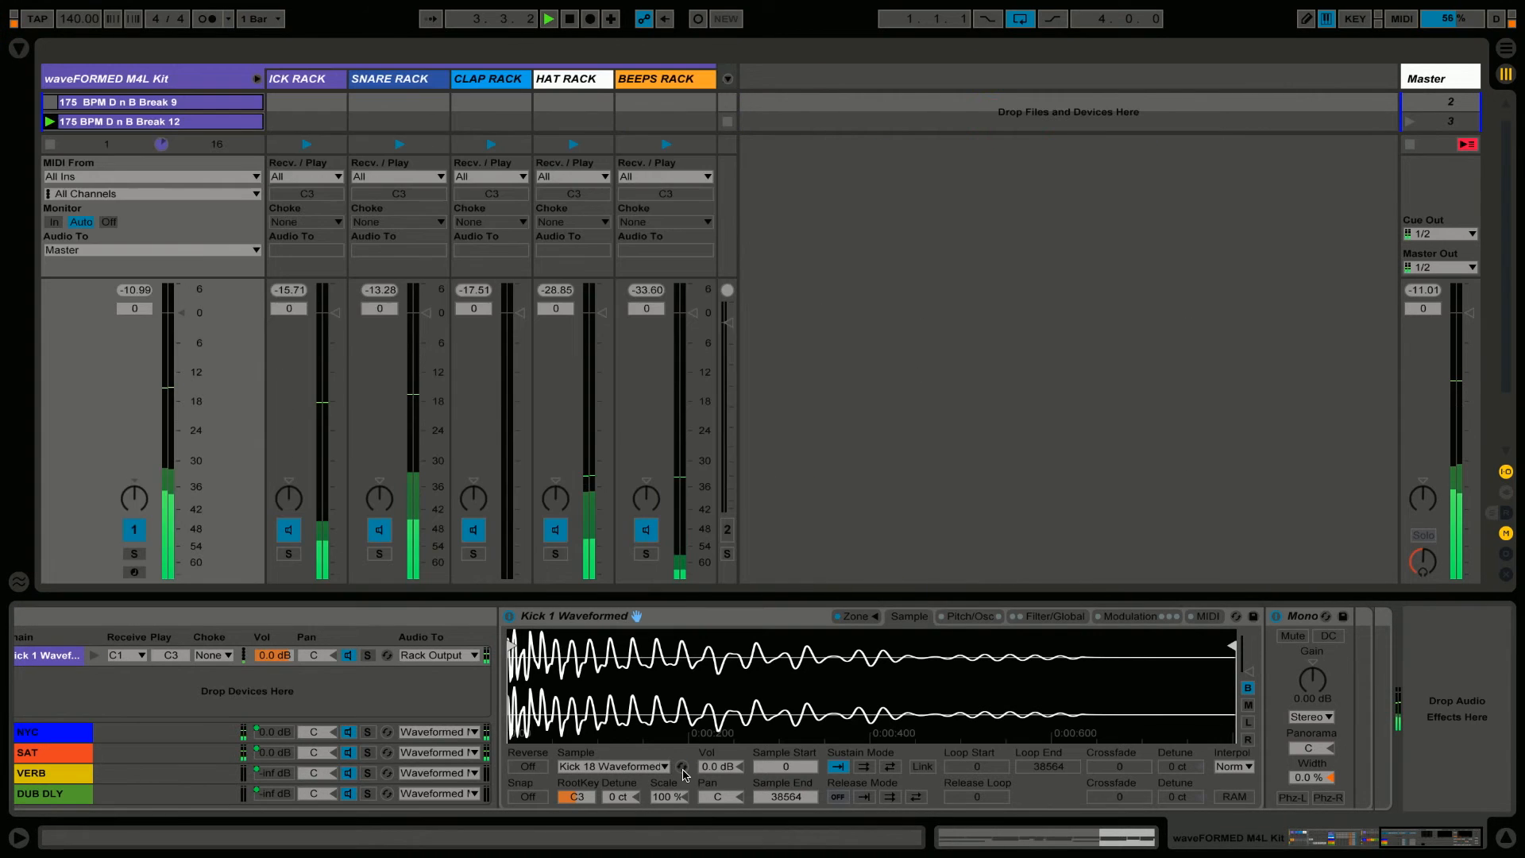
left_click(683, 768)
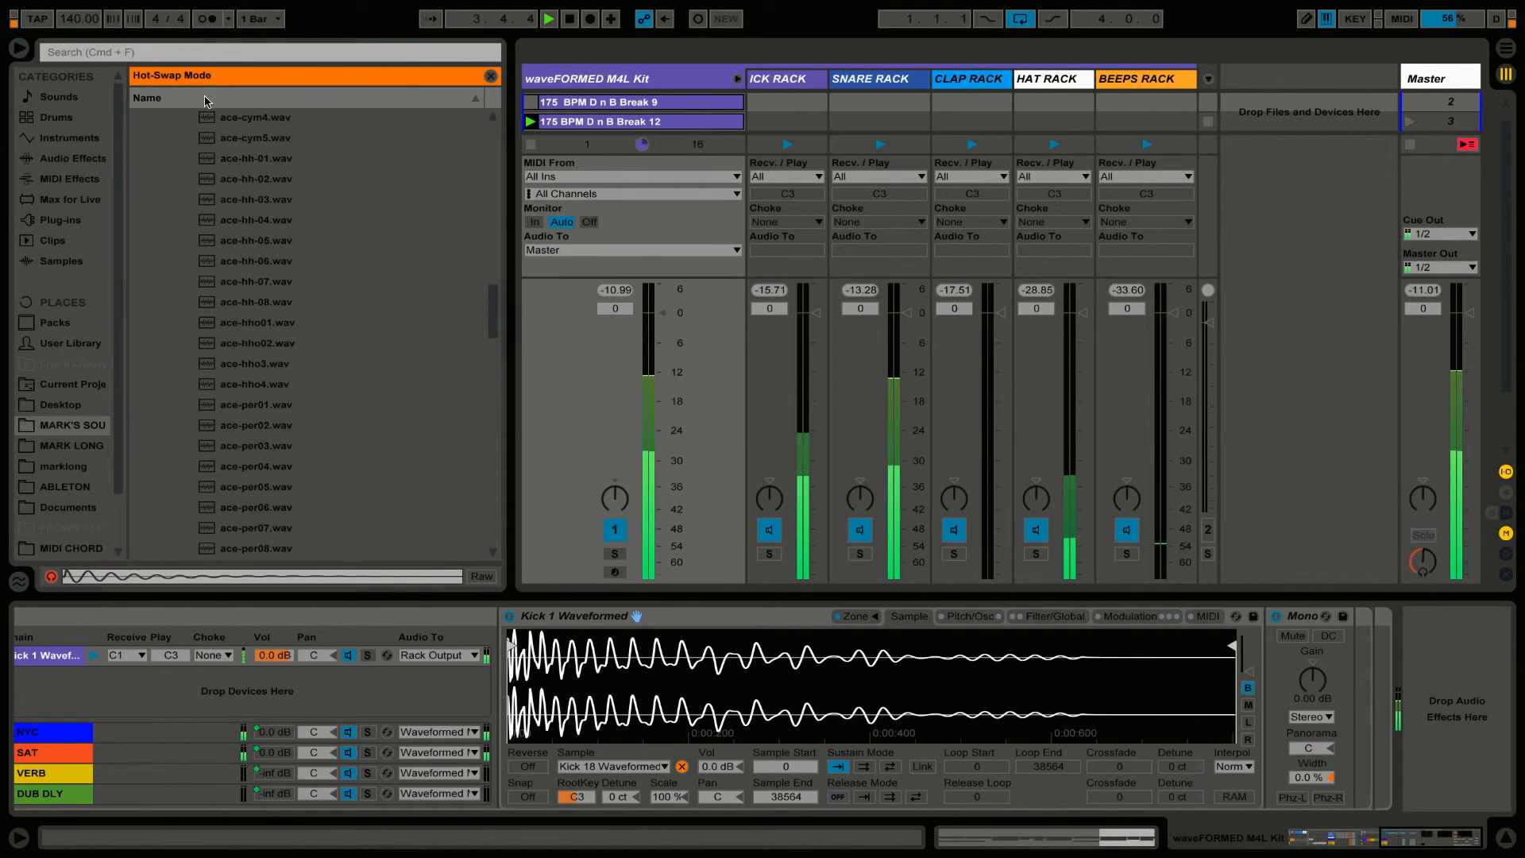